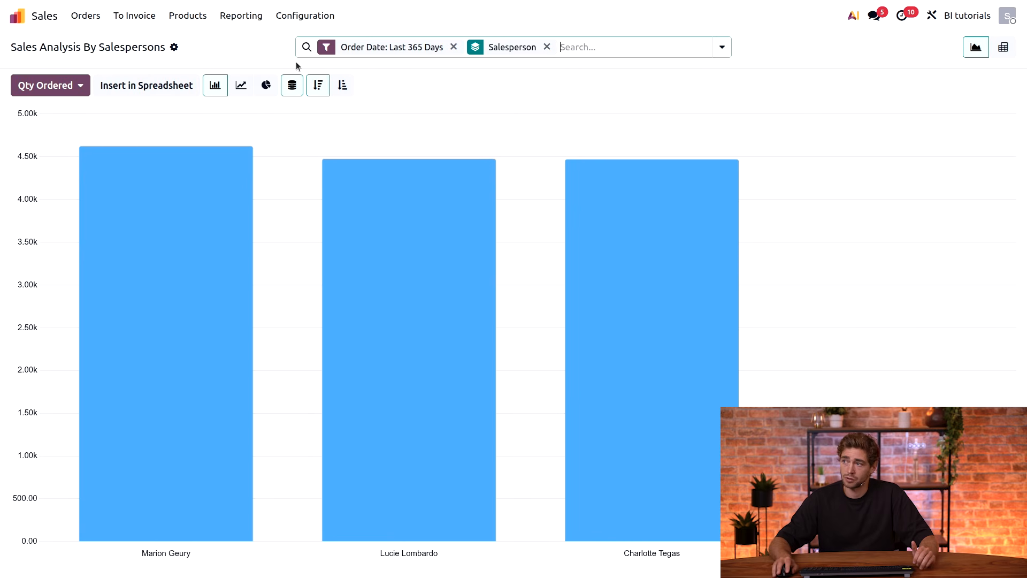
Switch the sales analysis to a pivot table and group its columns by order date quarter
left_click(999, 52)
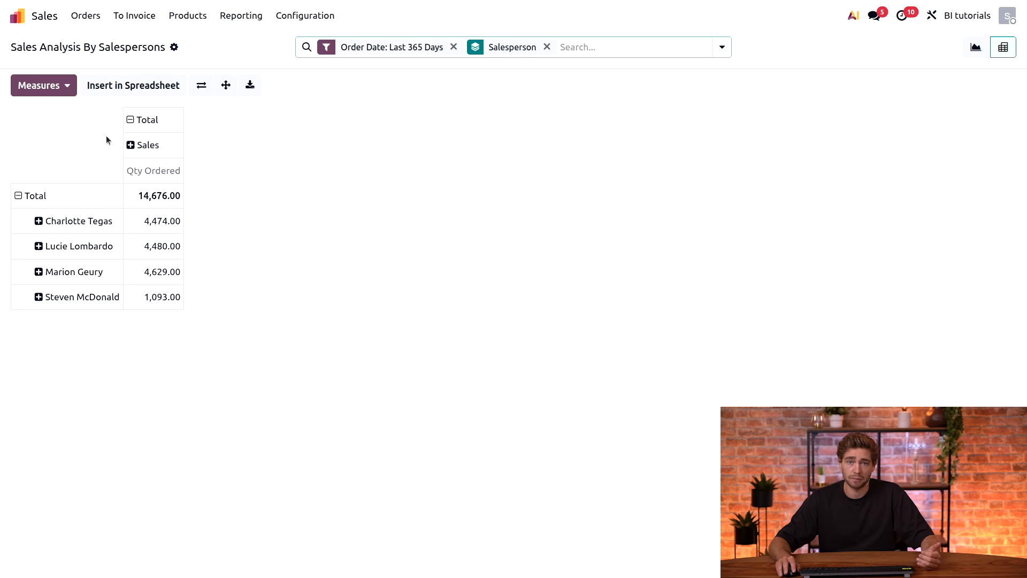
left_click(131, 120)
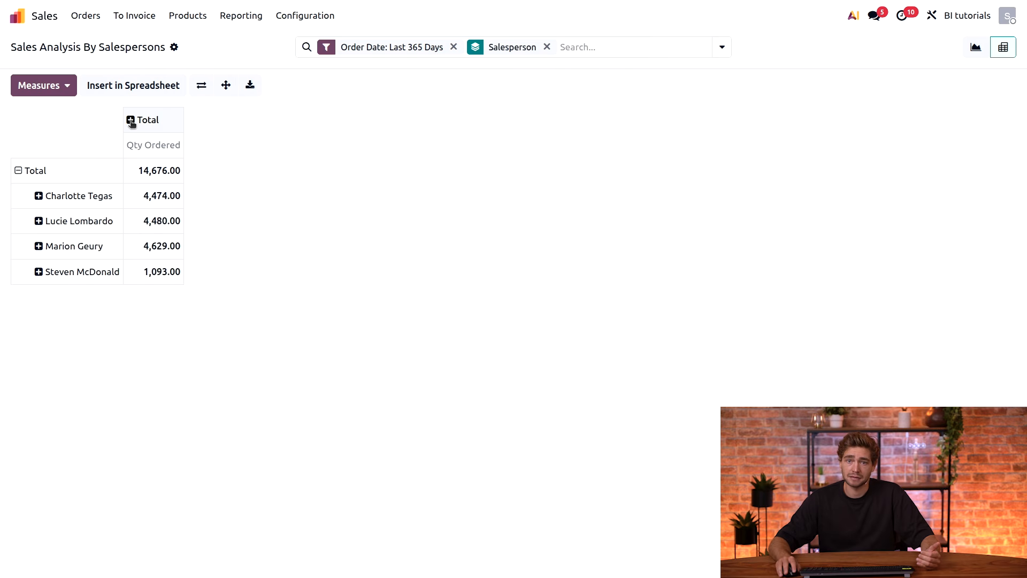
left_click(130, 121)
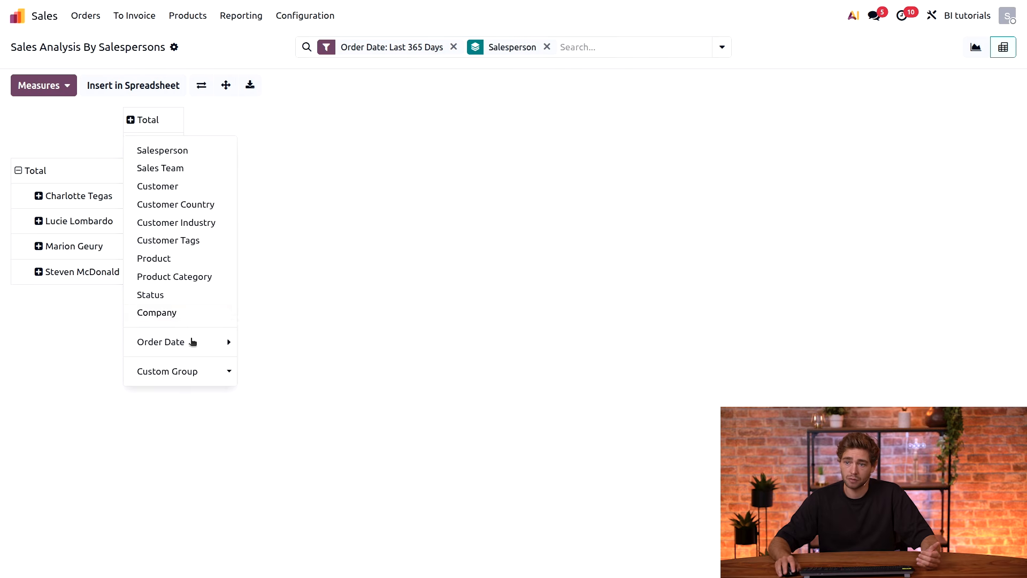
mouse_move(195, 349)
left_click(303, 363)
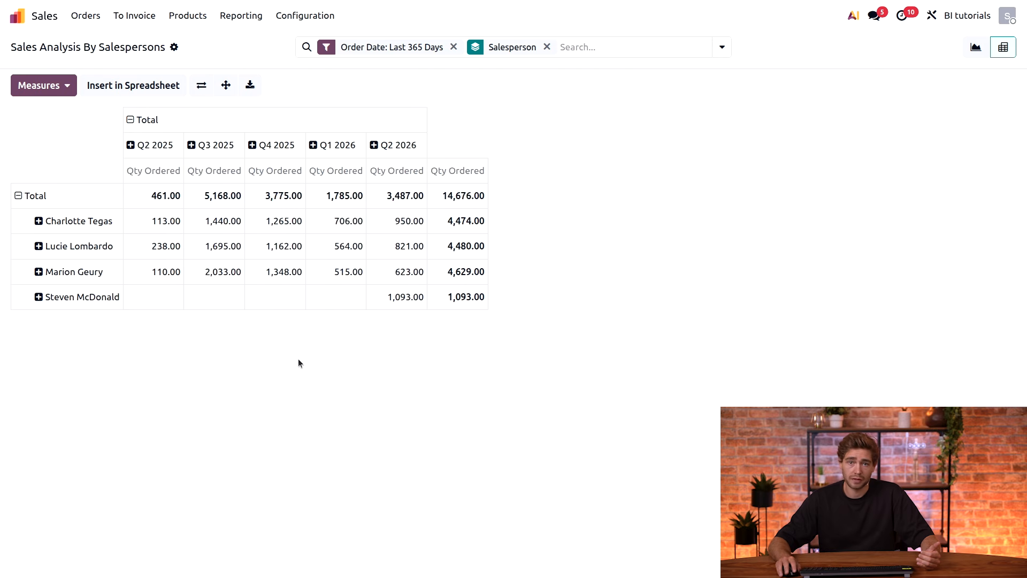
Replace the pivot's Qty Ordered measure with Total
left_click(67, 86)
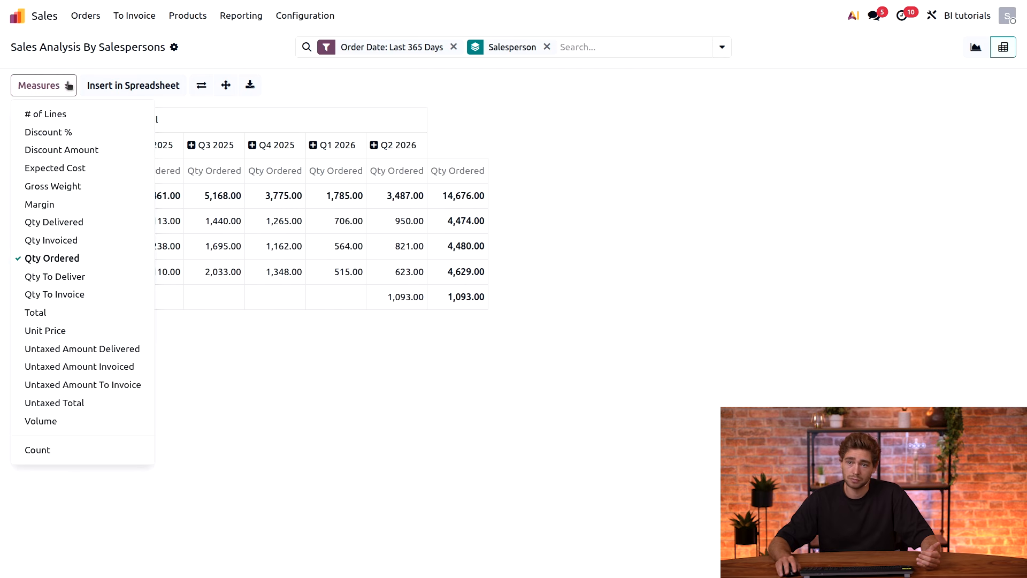
left_click(39, 313)
left_click(48, 258)
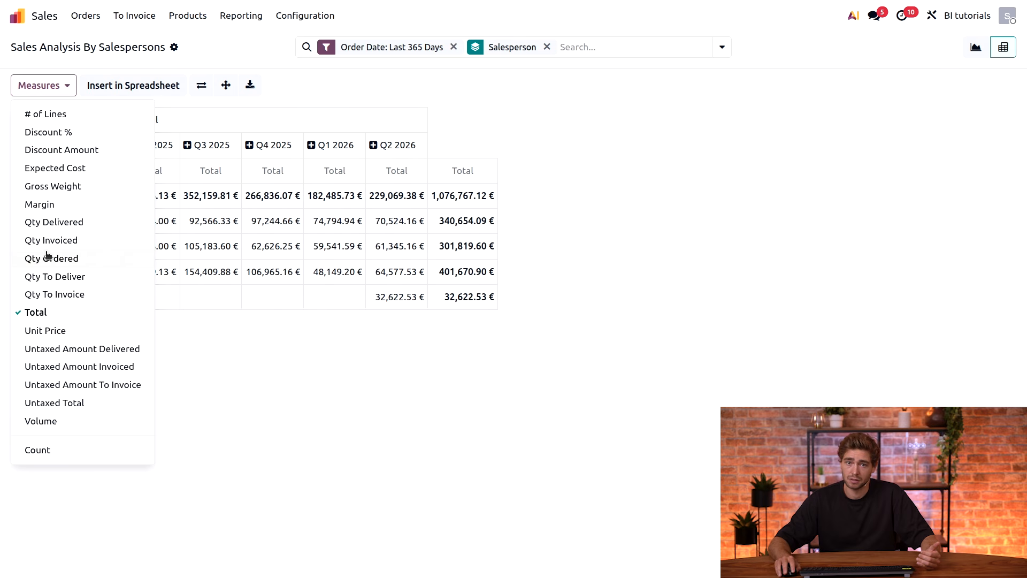
left_click(399, 355)
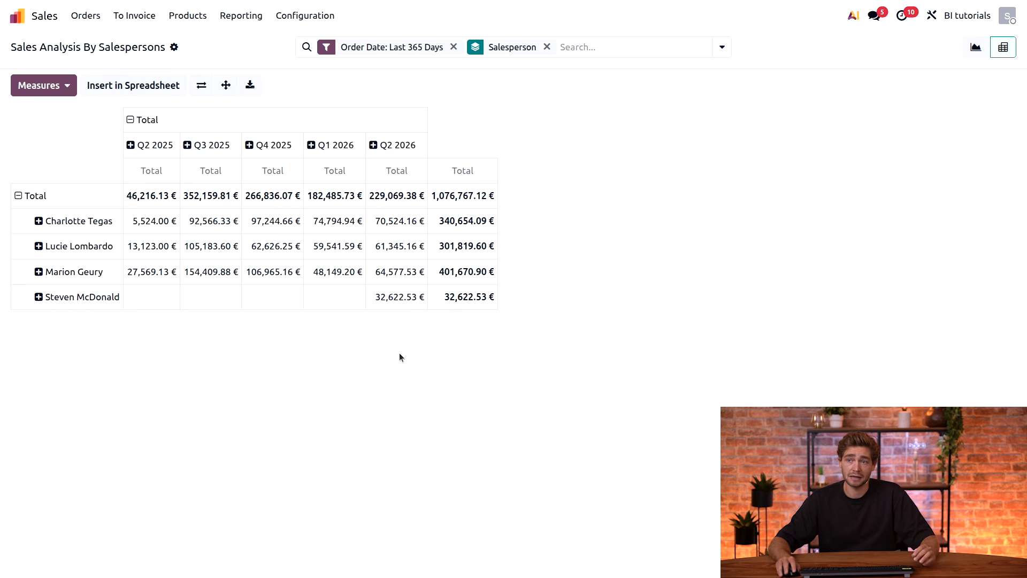
Start inserting the pivot in a spreadsheet and name it "By order date"
left_click(144, 85)
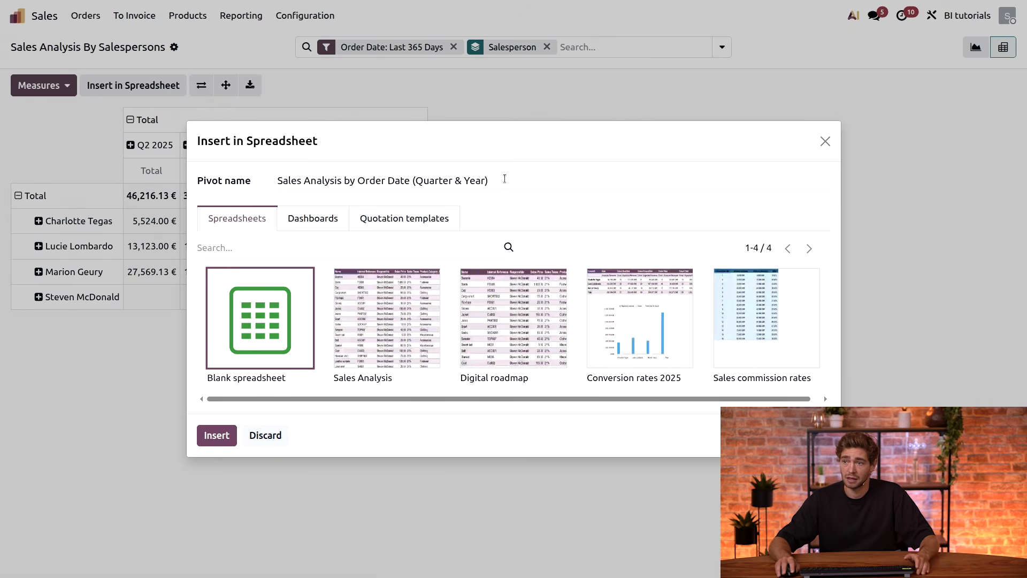
left_click_drag(500, 178, 275, 180)
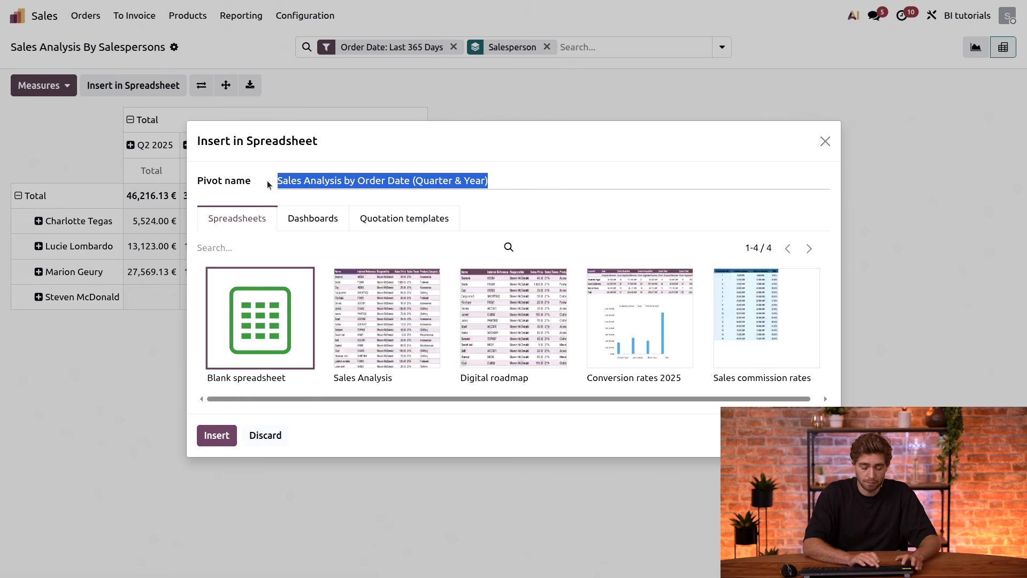
type("By")
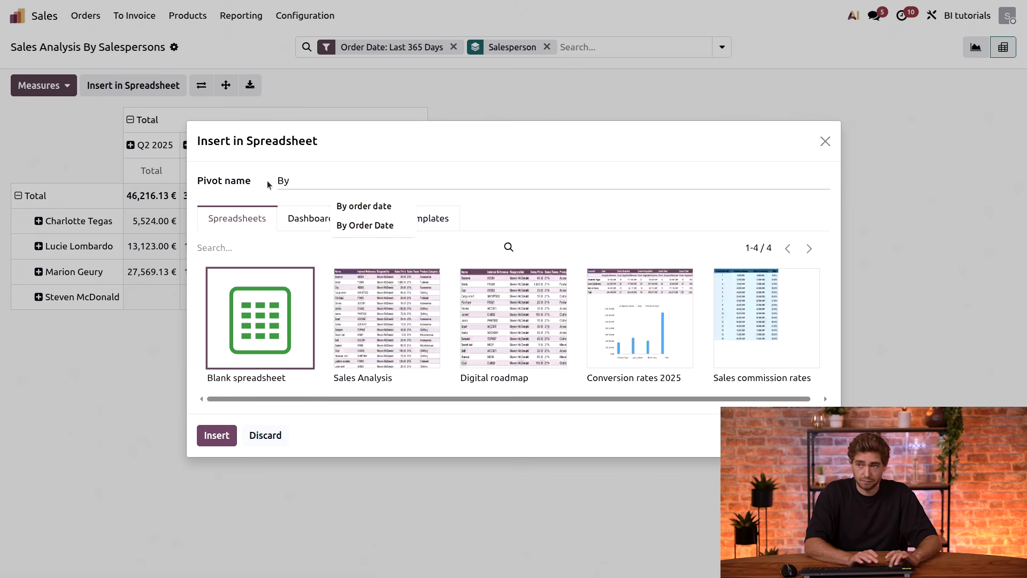
type(" order date")
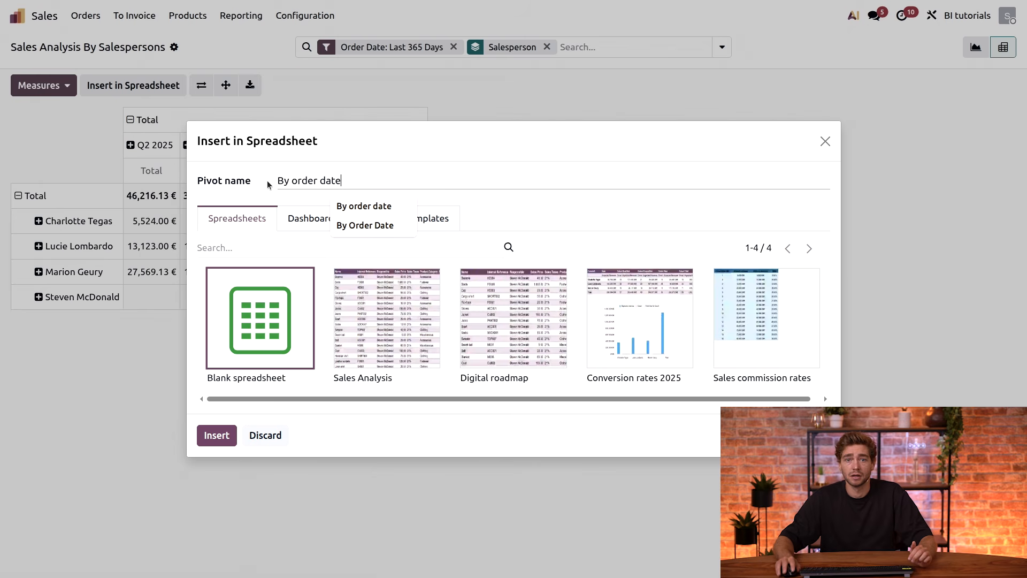
left_click(528, 229)
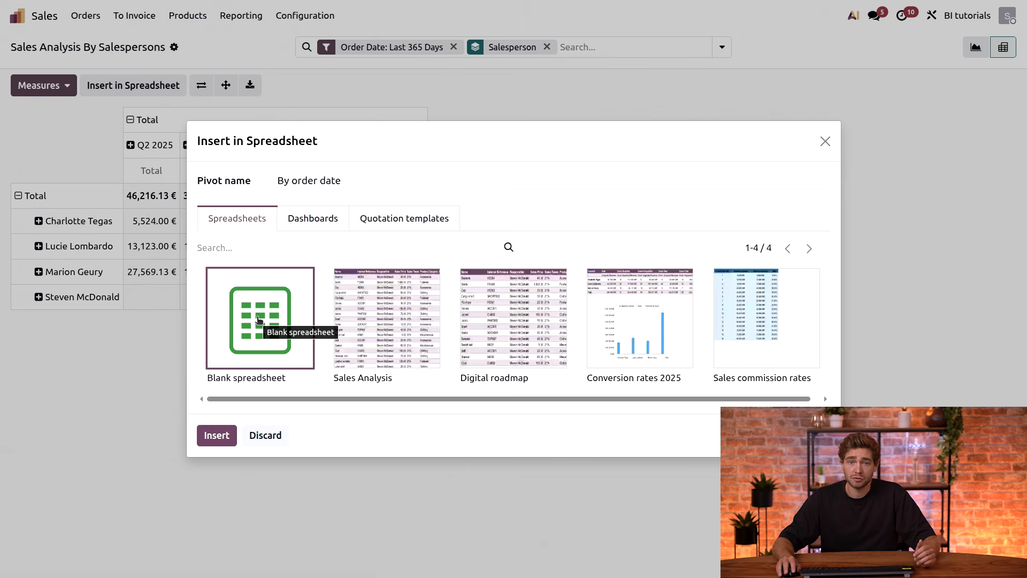
Look over the dashboard destinations, and insert the pivot into the existing Sales Analysis spreadsheet
left_click(309, 219)
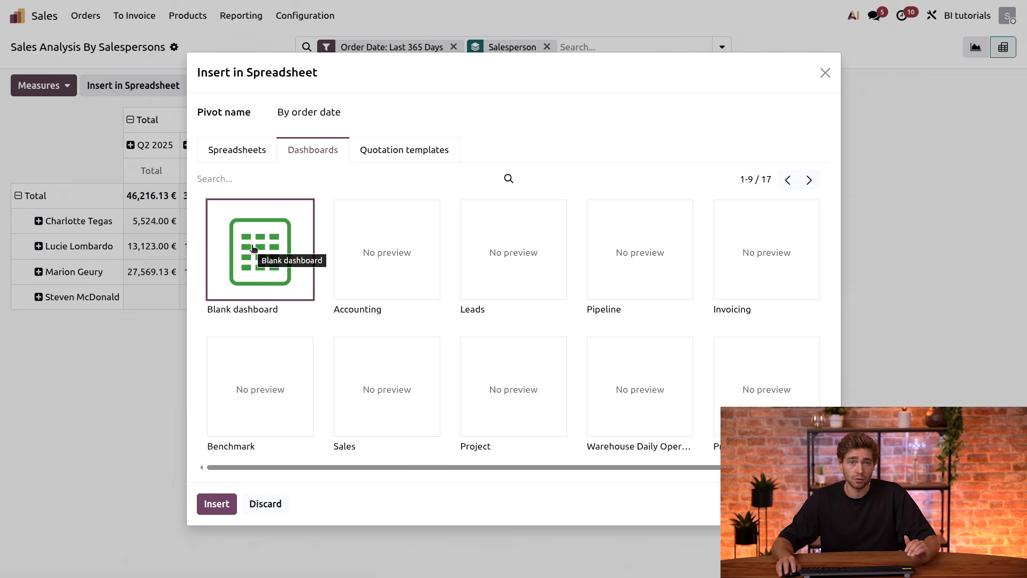
left_click(240, 155)
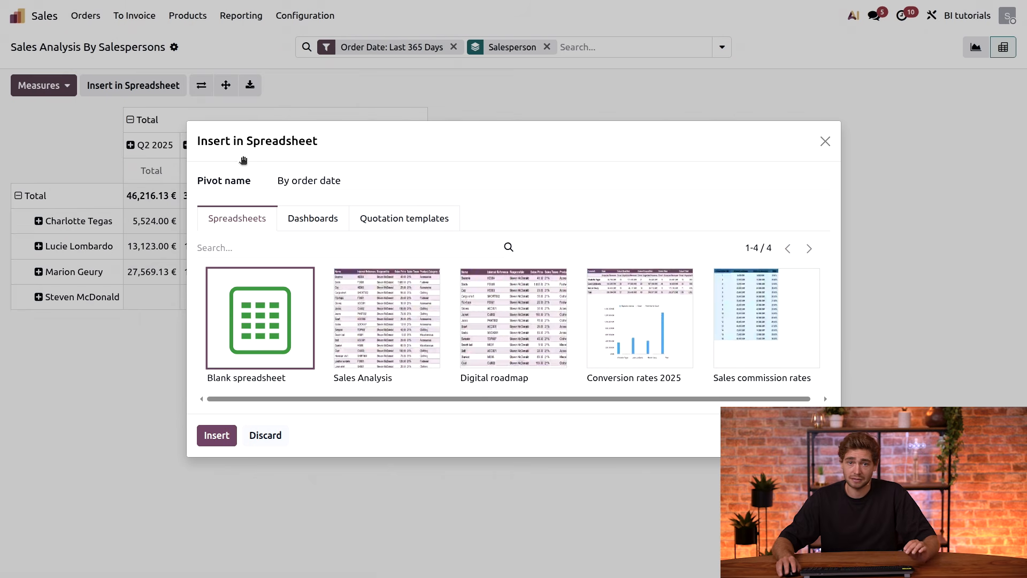
left_click(378, 313)
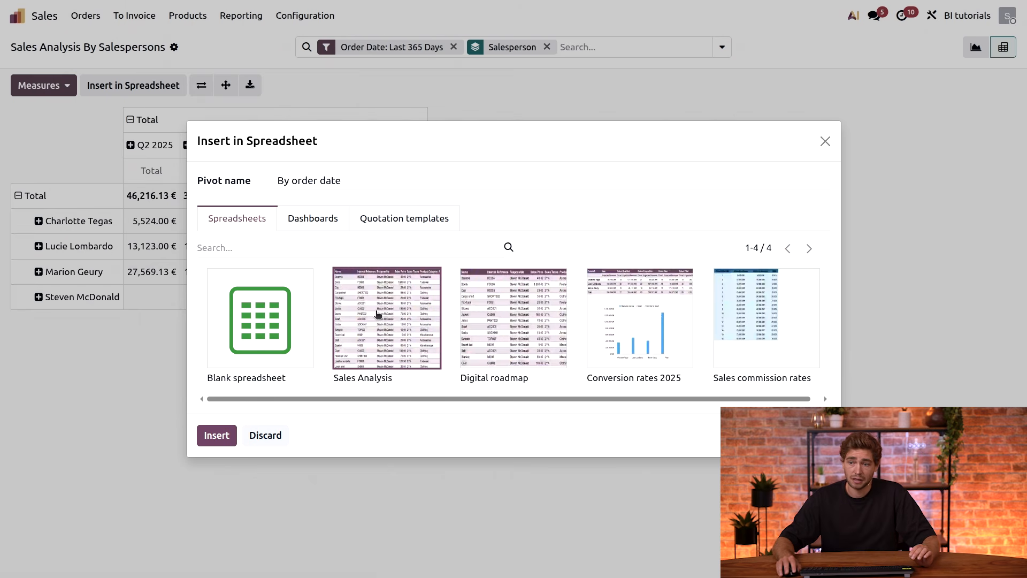
left_click(218, 435)
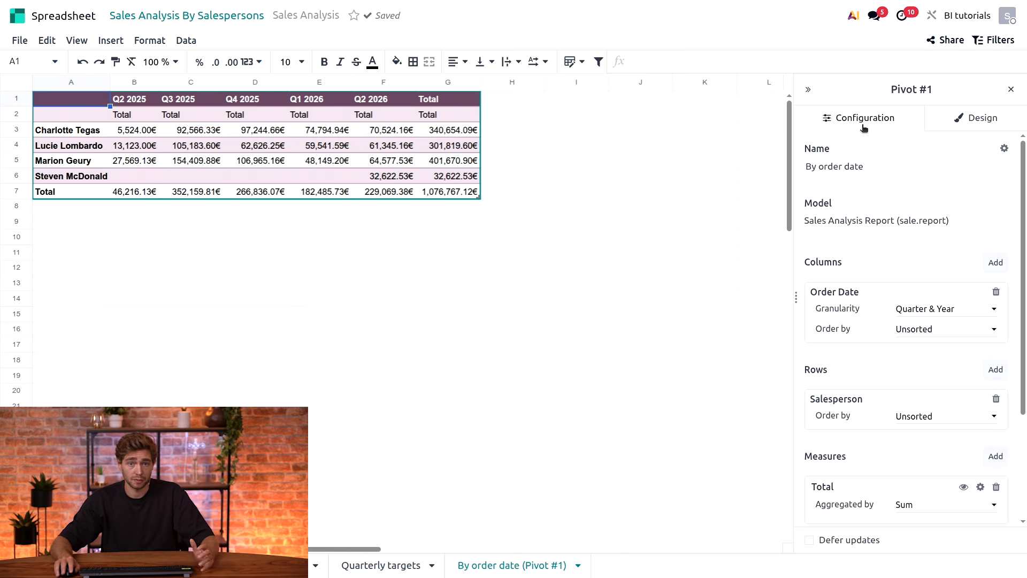
Review the pivot's design and configuration properties, and check which actions are available for pivot cell E3
left_click(983, 118)
left_click(865, 125)
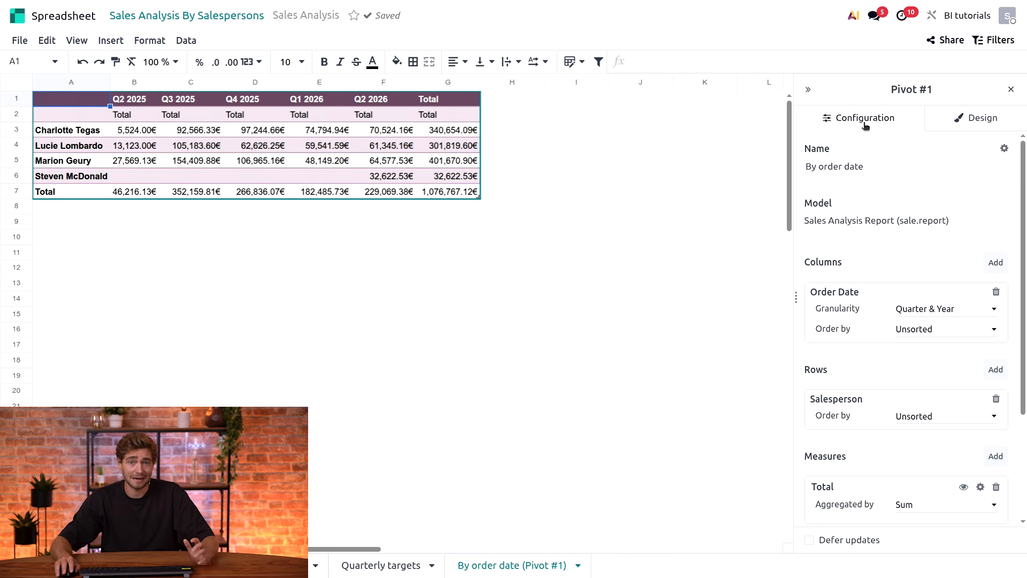
left_click(329, 131)
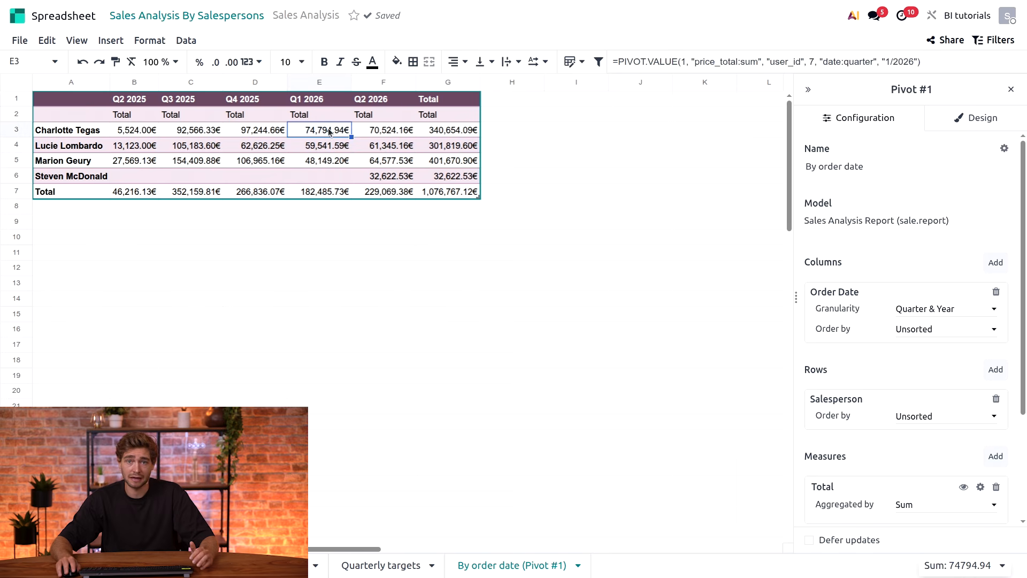
right_click(328, 131)
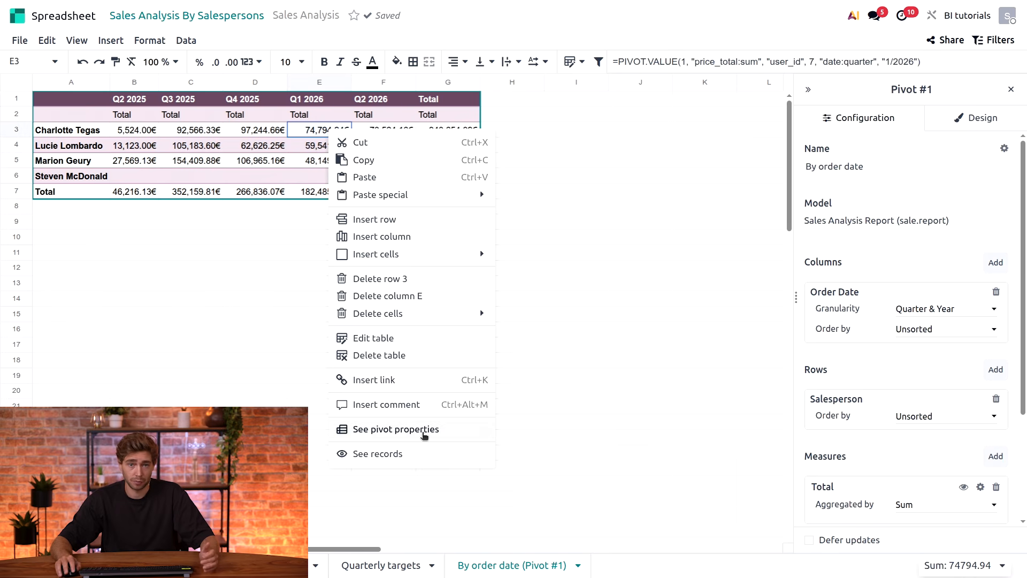
left_click(736, 357)
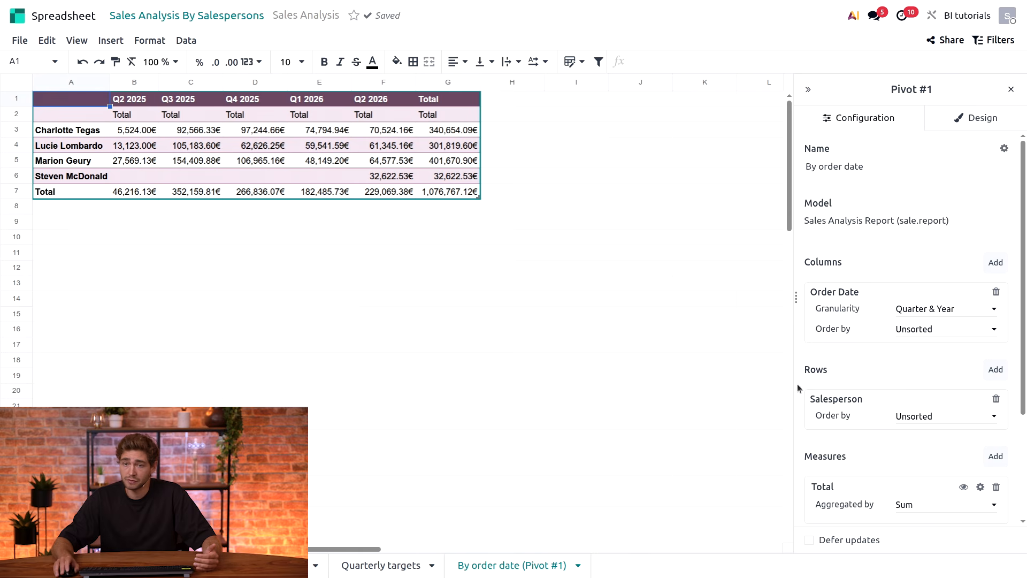
scroll(851, 445, "down", 3)
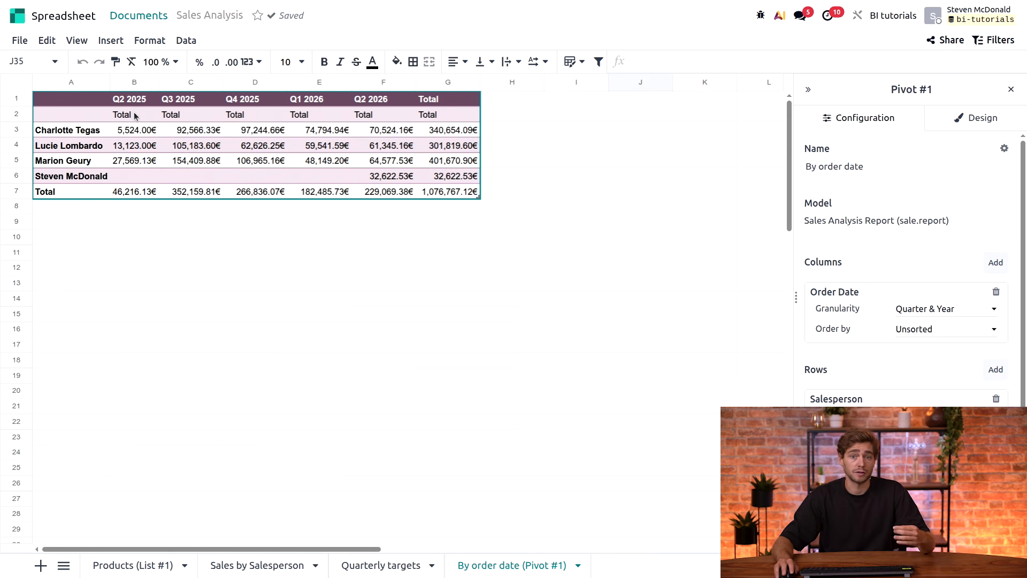
Refresh all data in the spreadsheet, and open the properties of the "By order date" pivot from the list of data sources
left_click(194, 43)
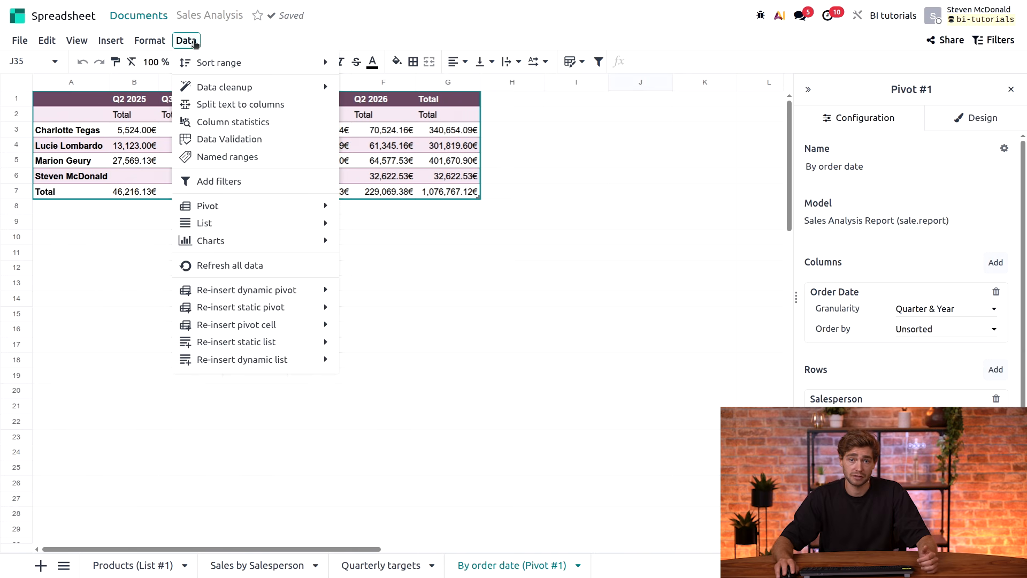
left_click(245, 266)
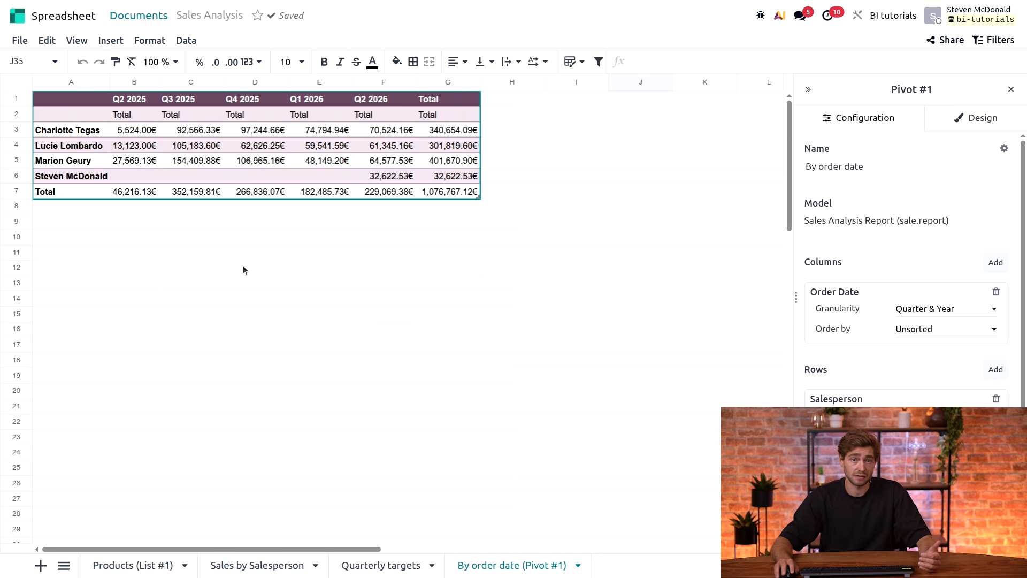
left_click(186, 42)
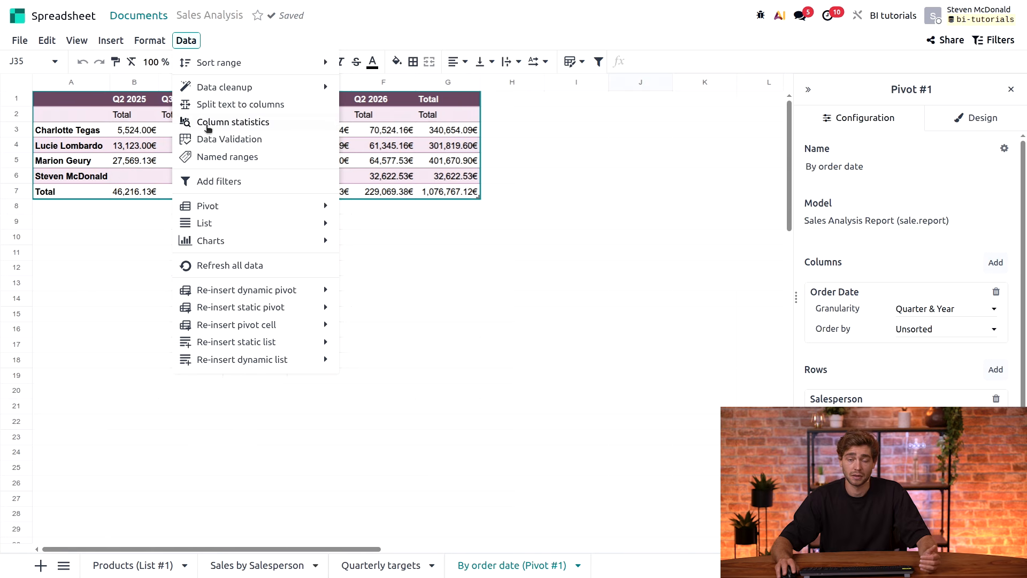
mouse_move(269, 210)
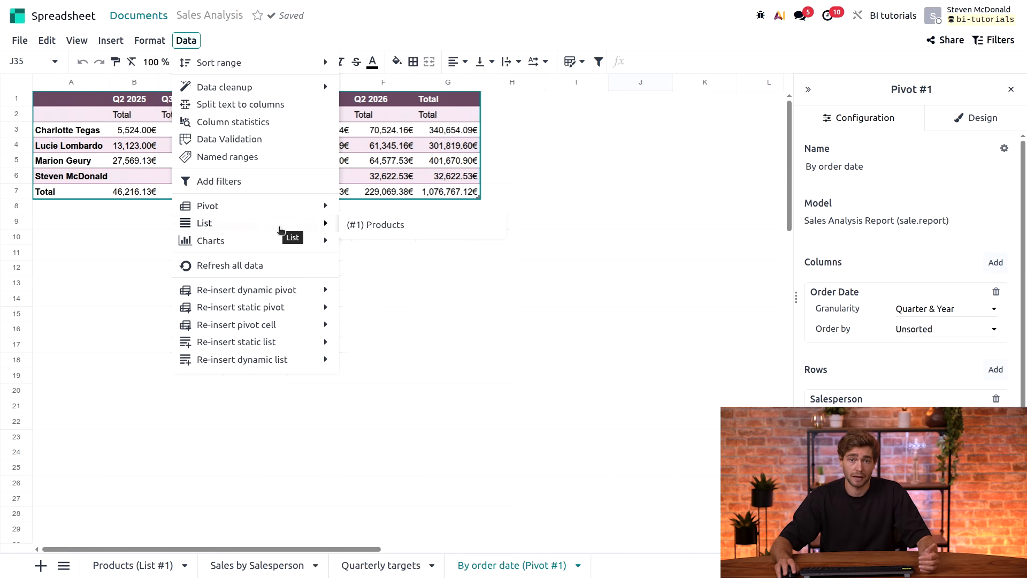
mouse_move(287, 239)
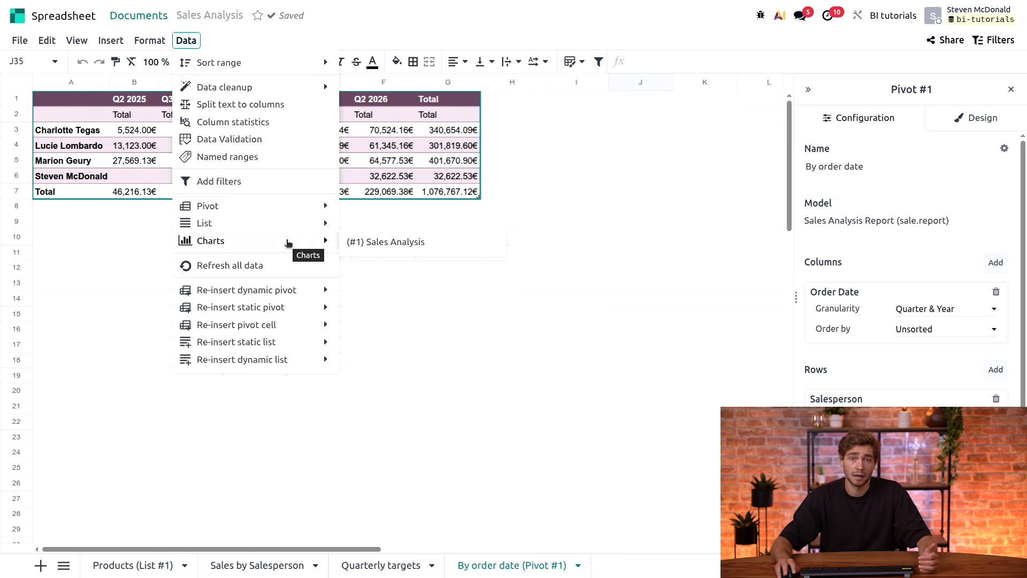
mouse_move(304, 207)
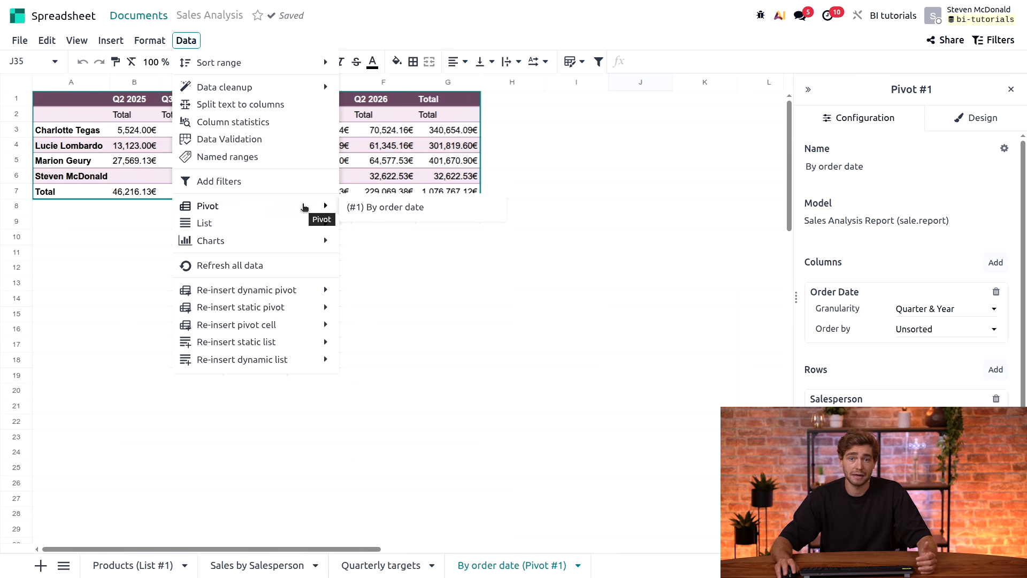
left_click(402, 208)
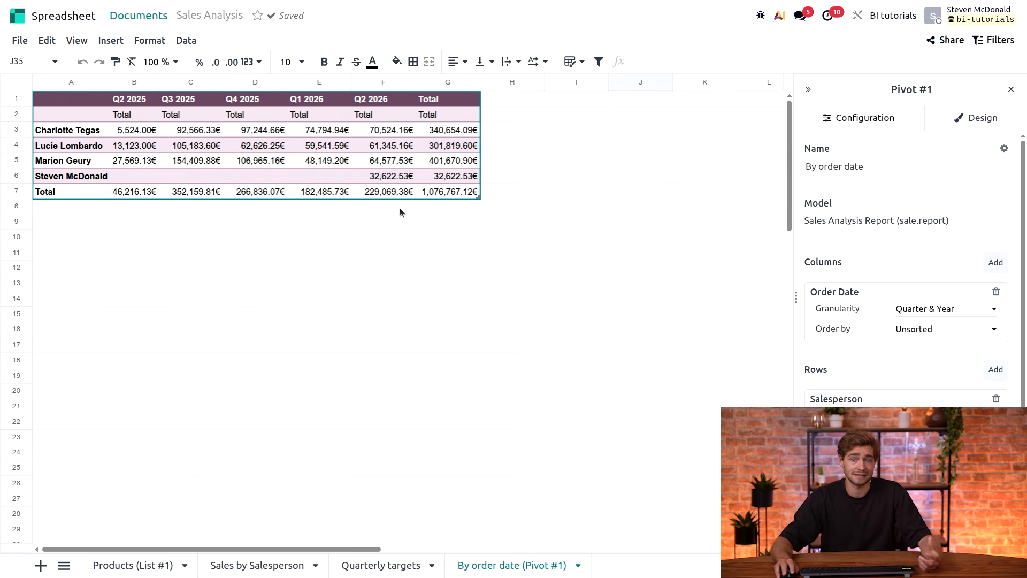
Check the actions available for pivot cell F3, and examine the formulas behind the value in B3 and the column header in B1
right_click(383, 130)
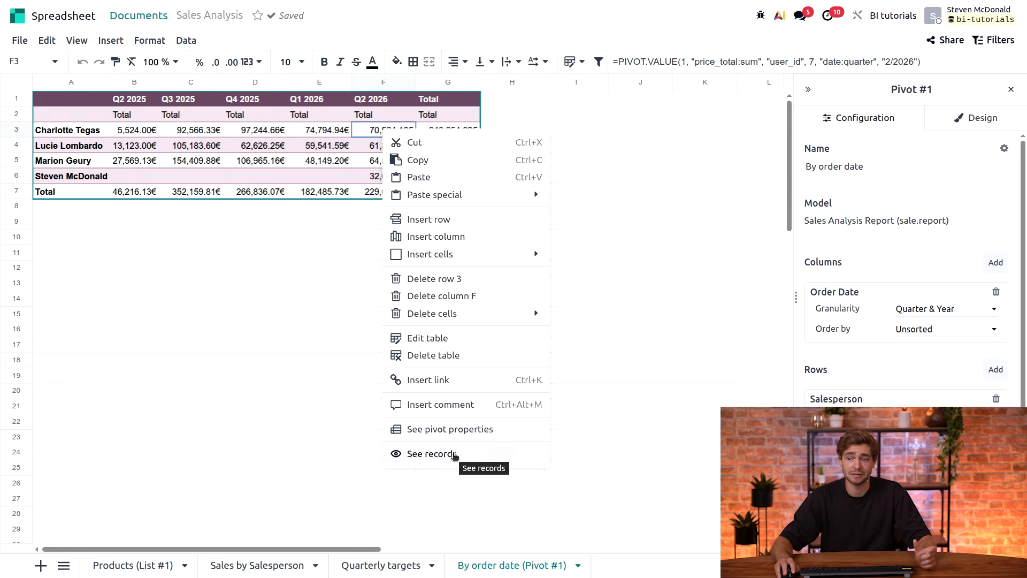
left_click(370, 252)
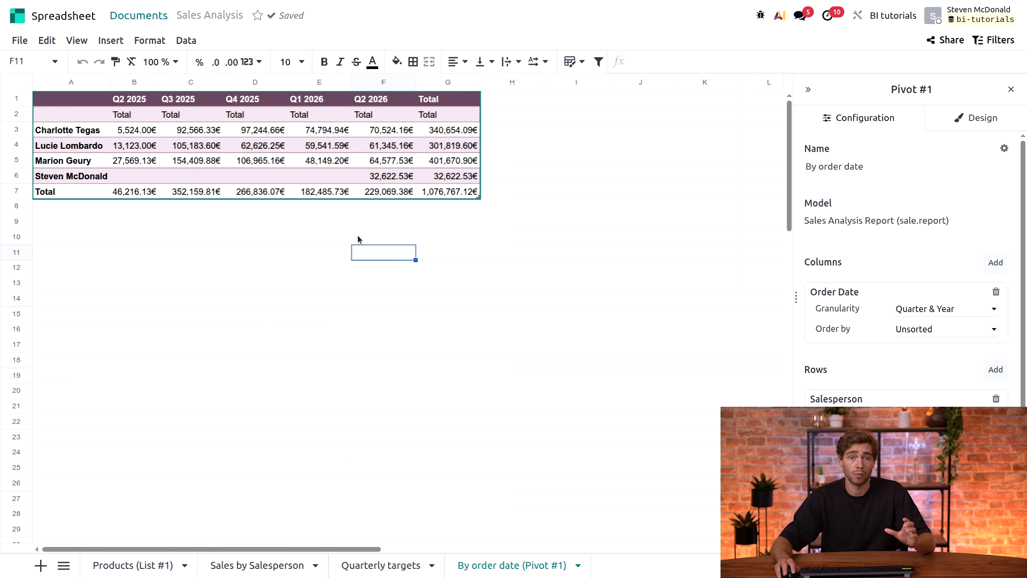
left_click(136, 134)
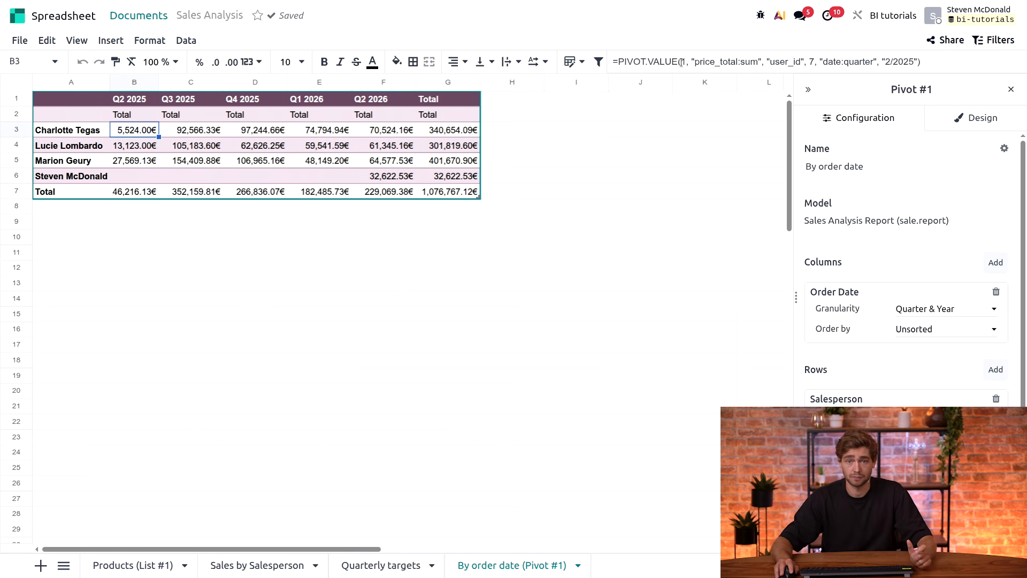
left_click_drag(590, 95, 480, 96)
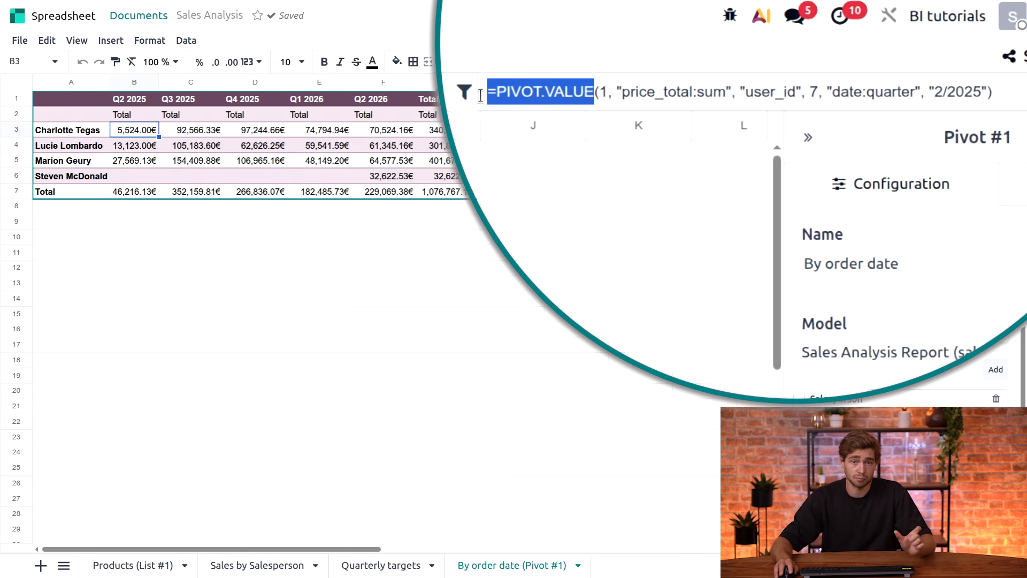
left_click(600, 92)
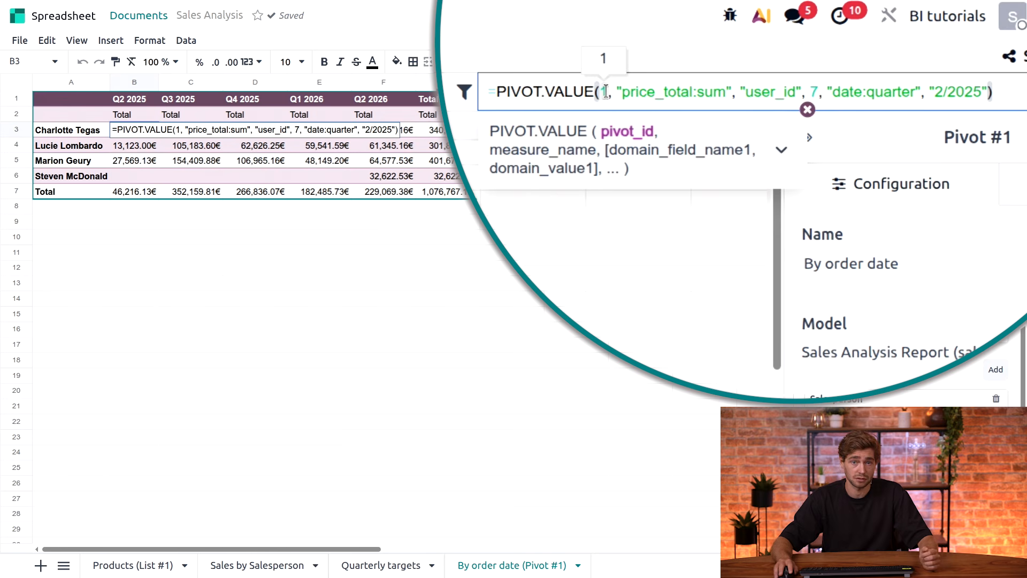
mouse_move(629, 99)
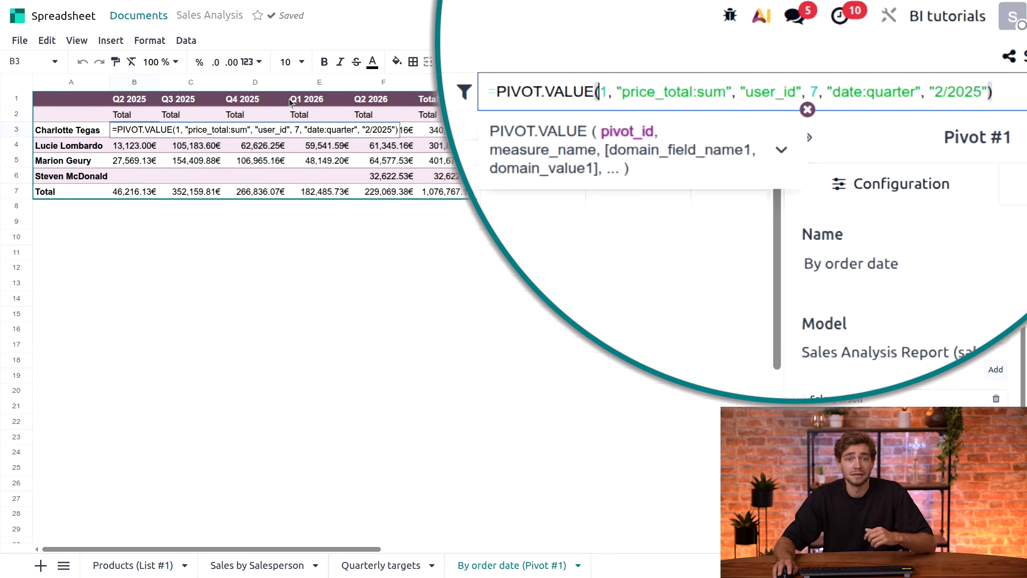
left_click(136, 103)
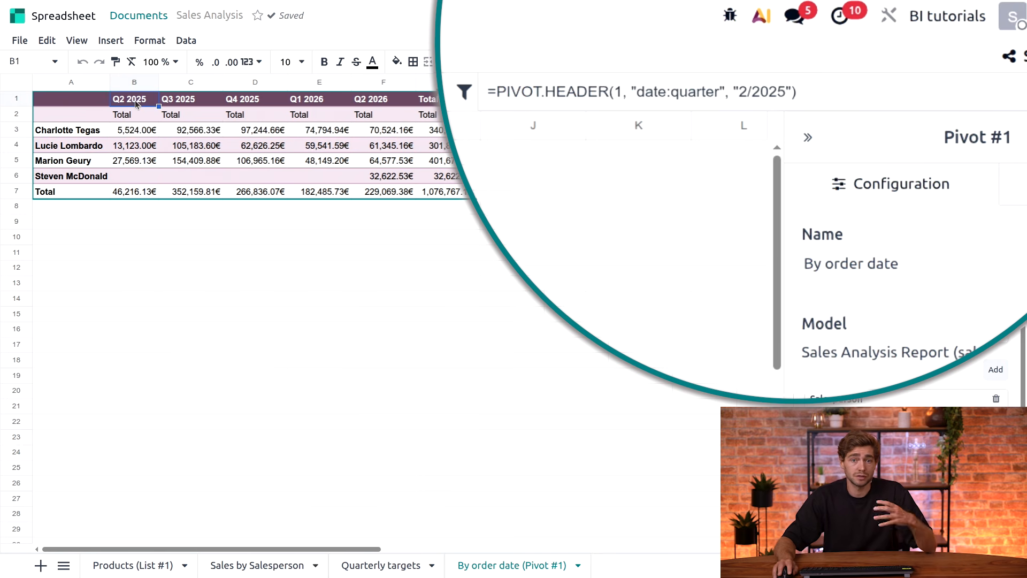
Examine the formulas behind the first salesperson's row header in A3 and the Q2 2025 values in B3 to B5
left_click(85, 135)
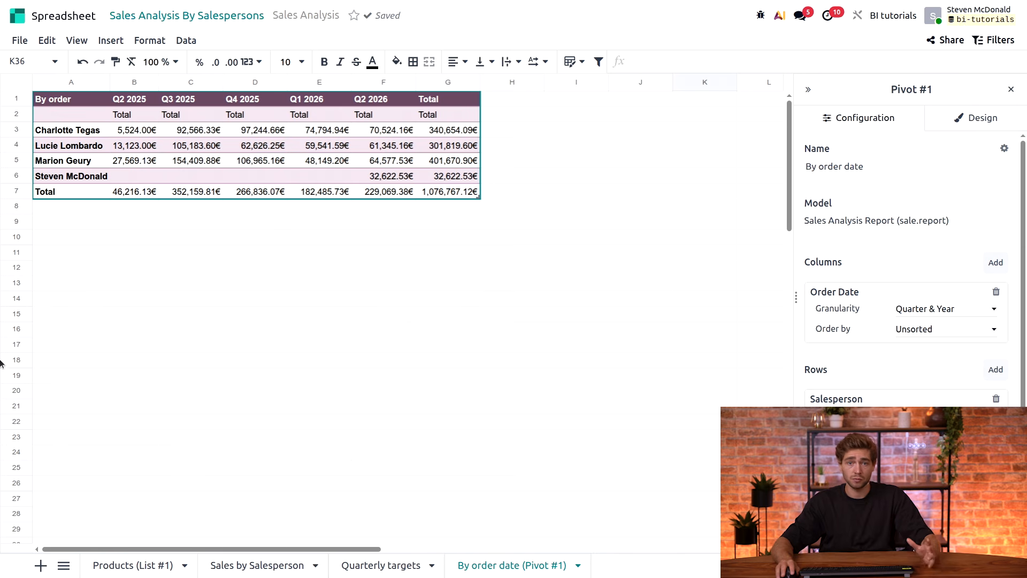
left_click(127, 133)
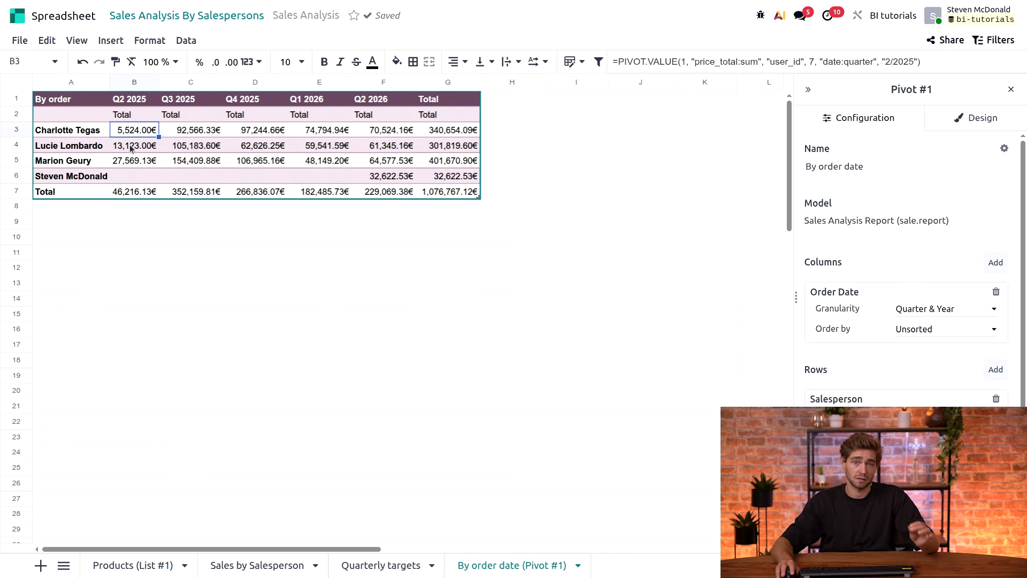
left_click(133, 150)
left_click(131, 164)
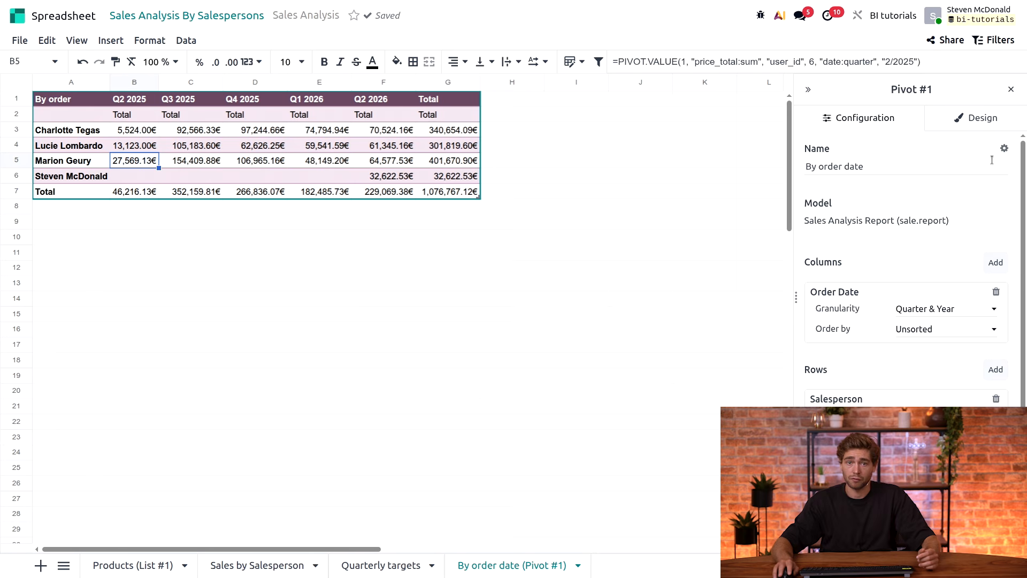
Flip the axes of the "By order date" pivot and dismiss the notification about pivot updates
left_click(1004, 148)
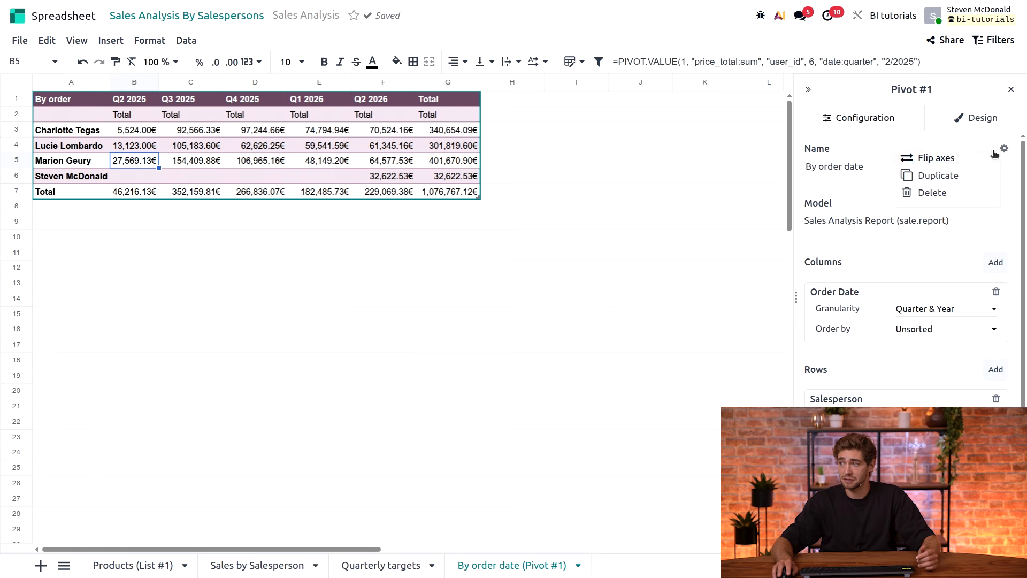
left_click(953, 159)
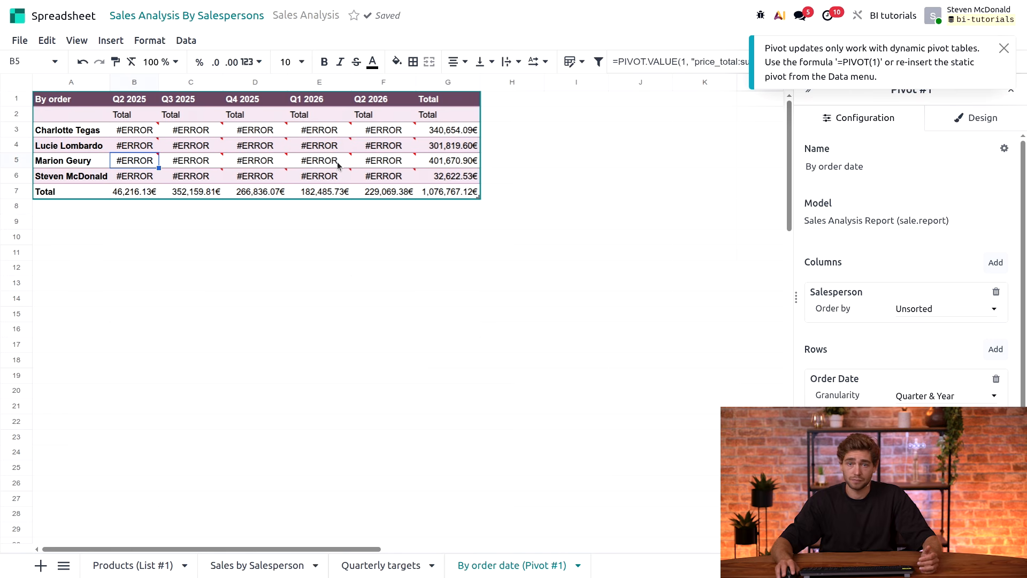
left_click(1004, 49)
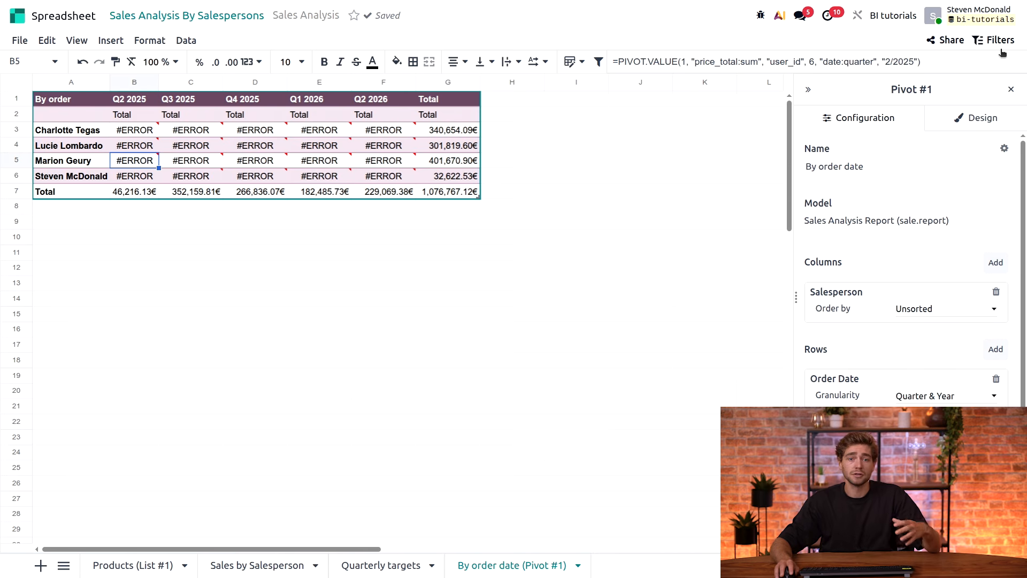
Clear the static pivot from A1:G7 and re-insert the "By order date" pivot as a dynamic pivot at A1
left_click_drag(433, 193, 57, 103)
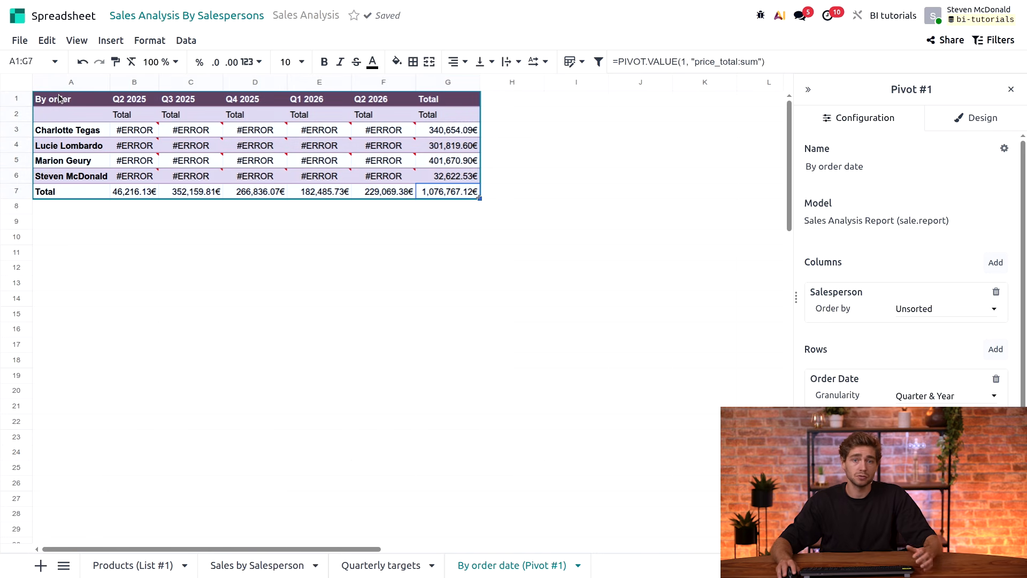
key("Delete")
left_click(66, 101)
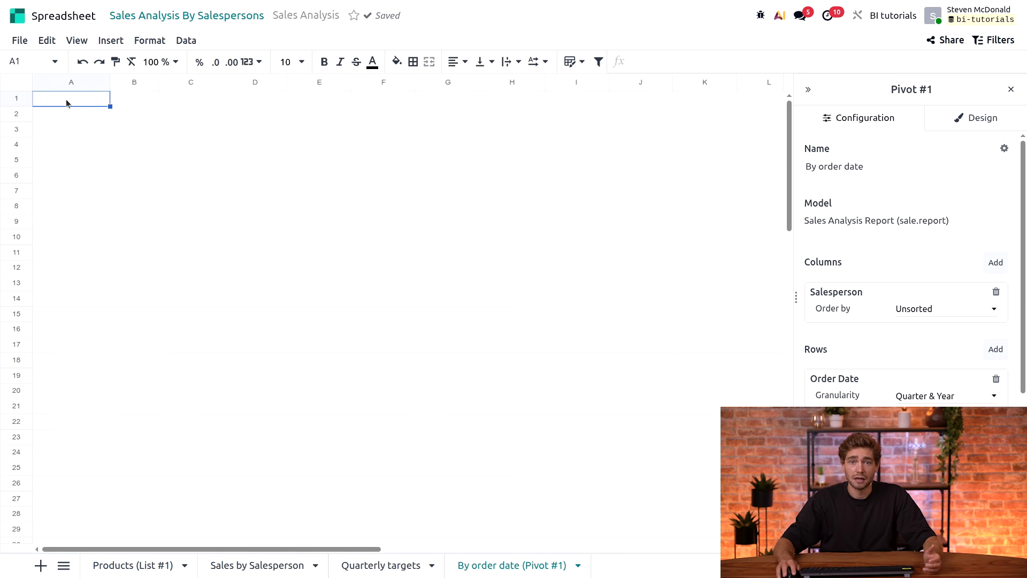
left_click(187, 42)
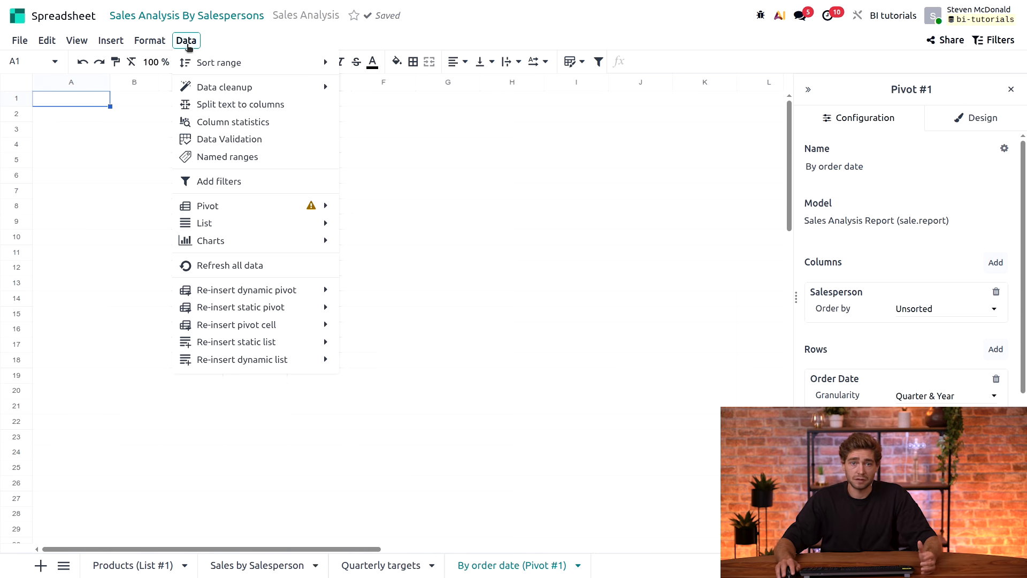
mouse_move(310, 205)
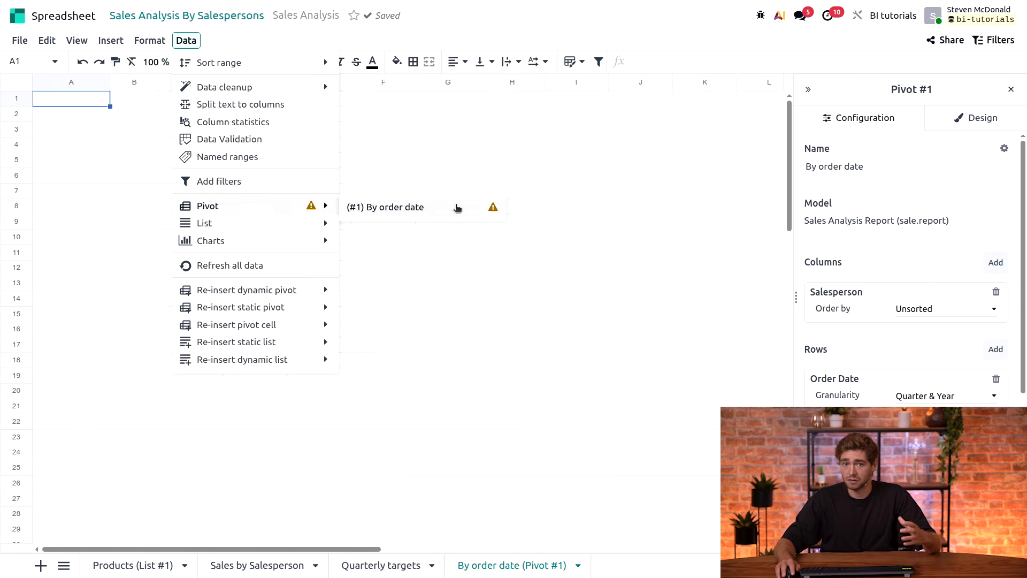
mouse_move(494, 209)
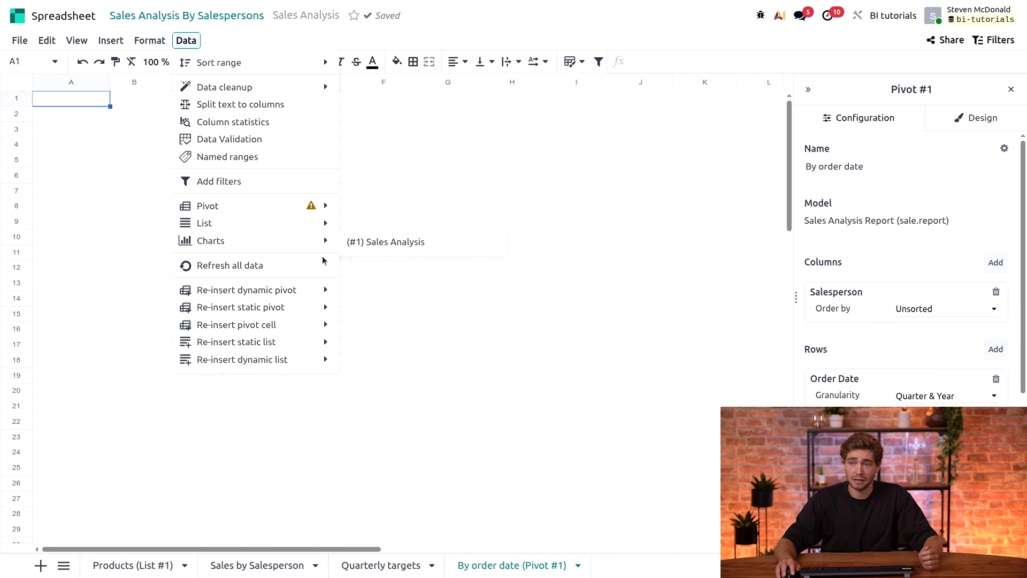
mouse_move(313, 291)
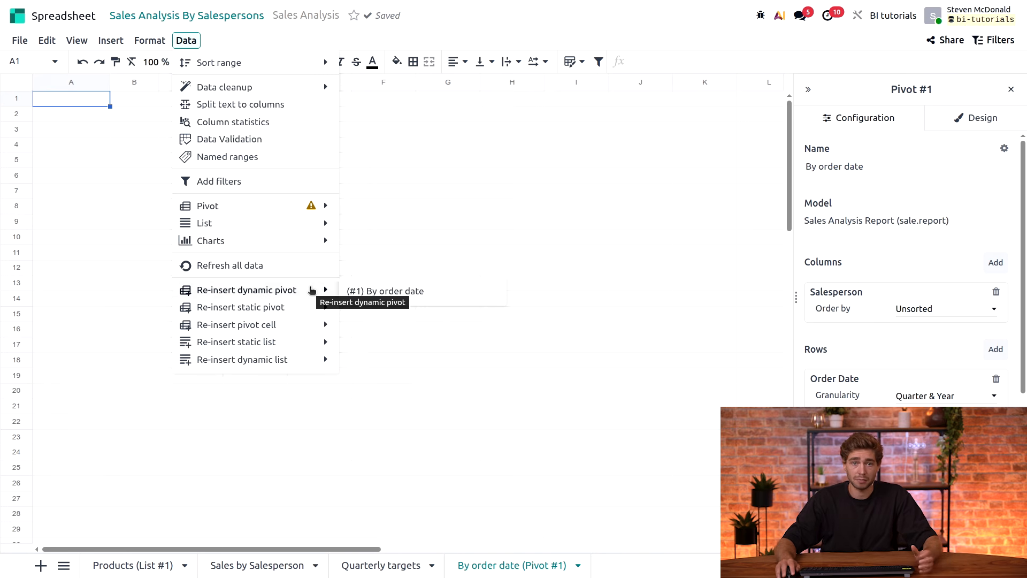
left_click(404, 291)
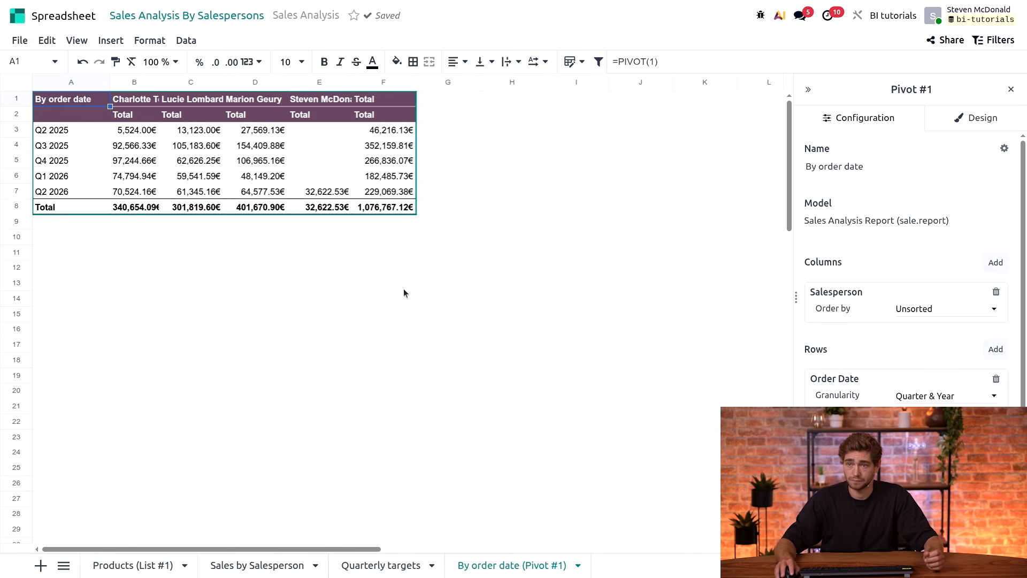
Fit the widths of columns B to E to their contents
left_click_drag(134, 82, 319, 82)
double_click(159, 82)
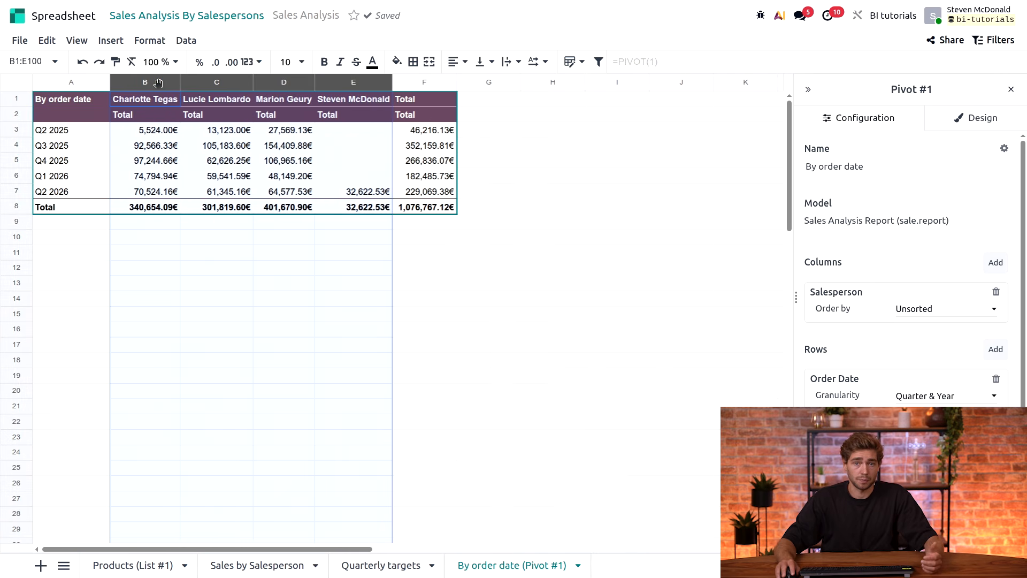
left_click(509, 211)
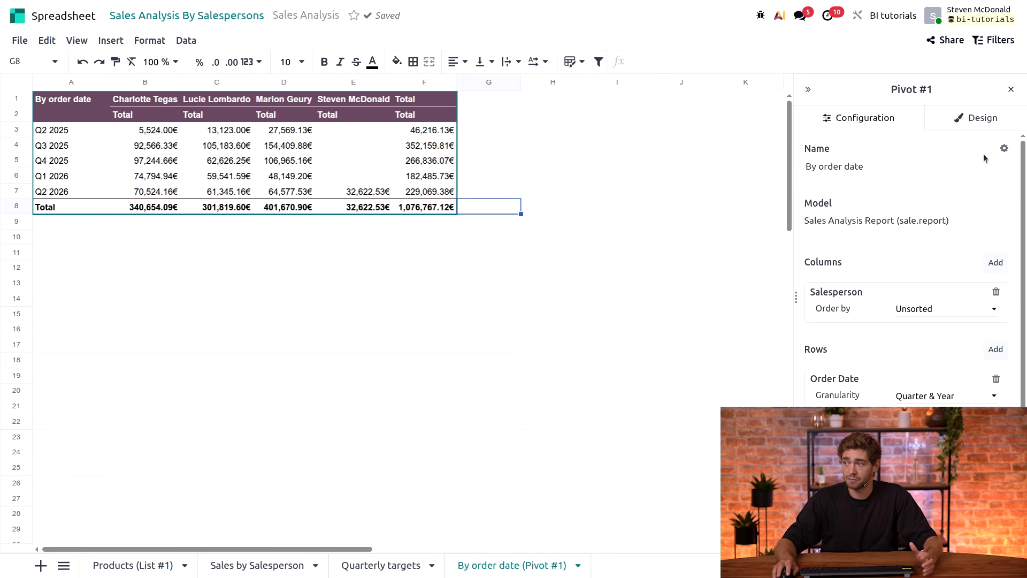
Flip the dynamic pivot's axes back to quarters in columns and salespersons in rows, and examine the formula in A1
left_click(1005, 150)
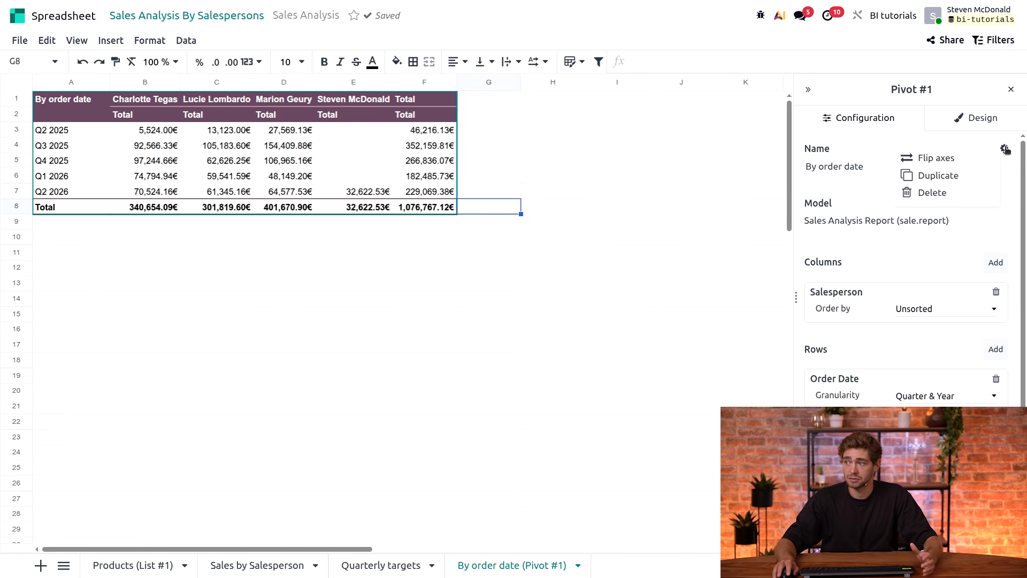
left_click(955, 158)
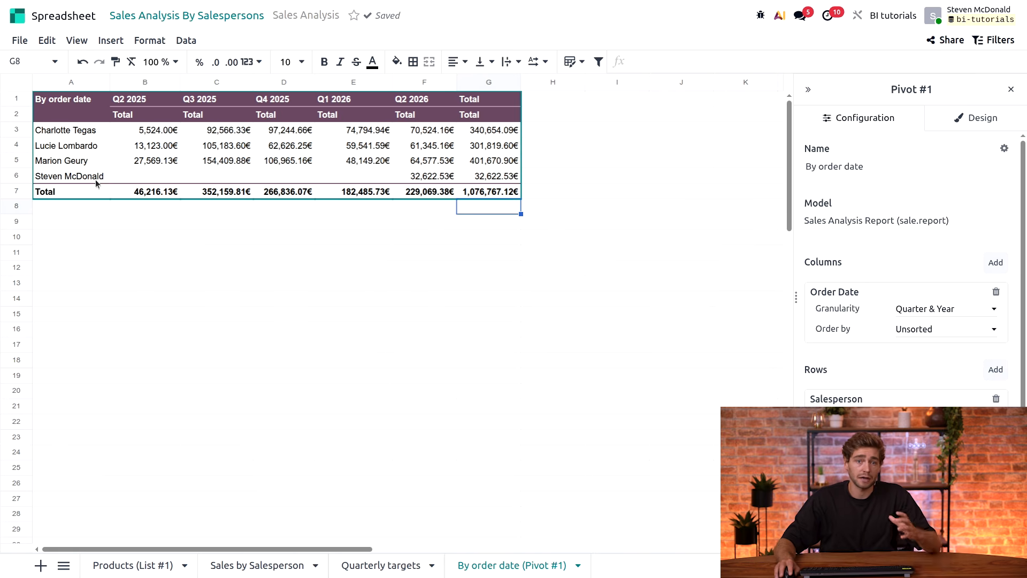
left_click(76, 99)
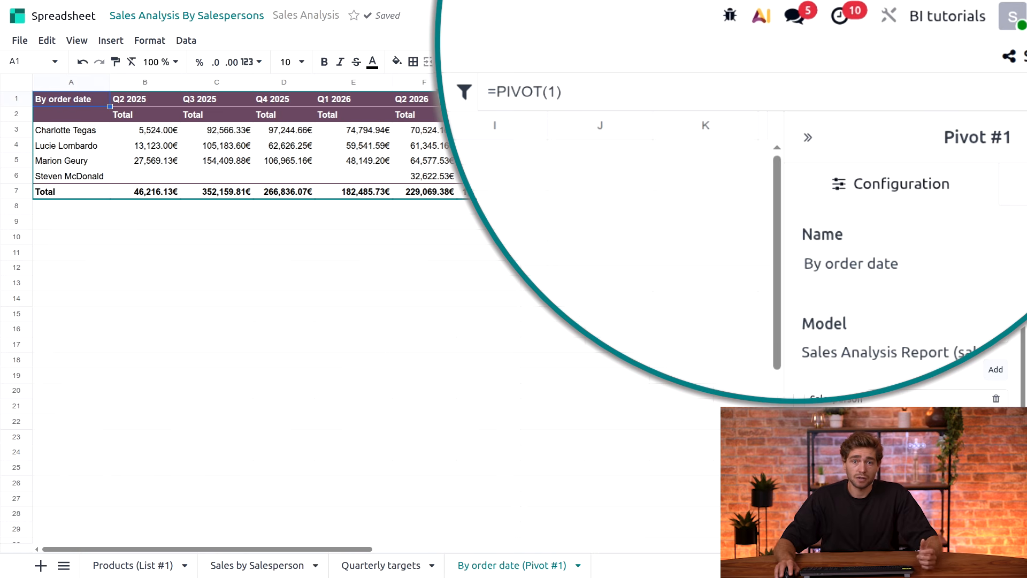
left_click(546, 92)
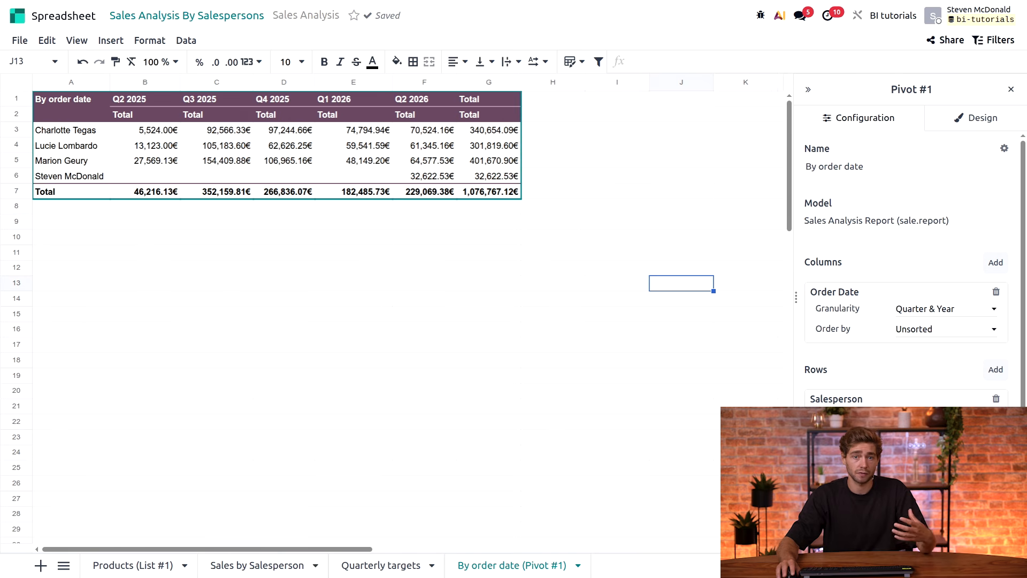
Insert a new pivot table from Odoo data based on the Sales Order Line model
left_click(117, 38)
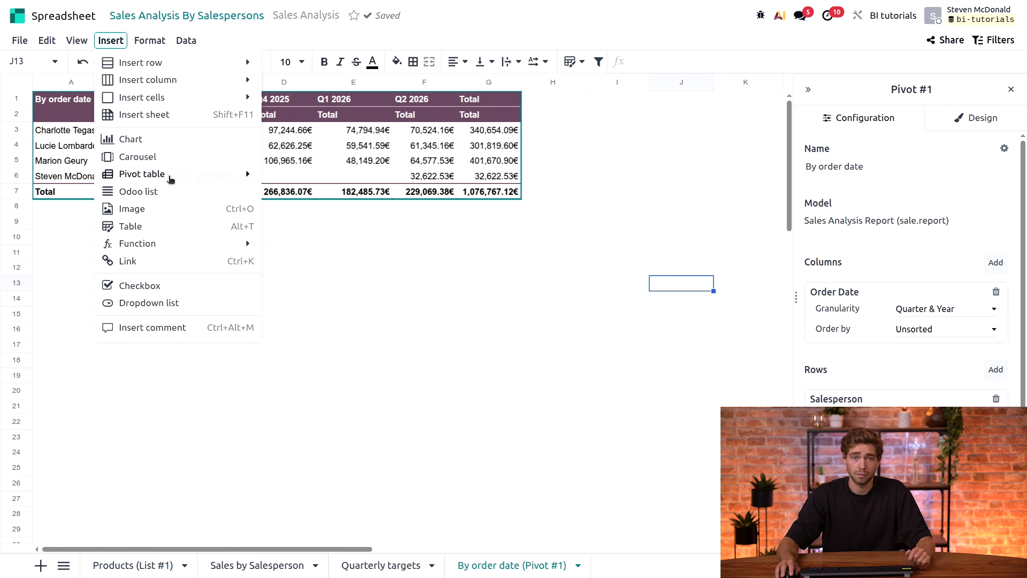
mouse_move(171, 179)
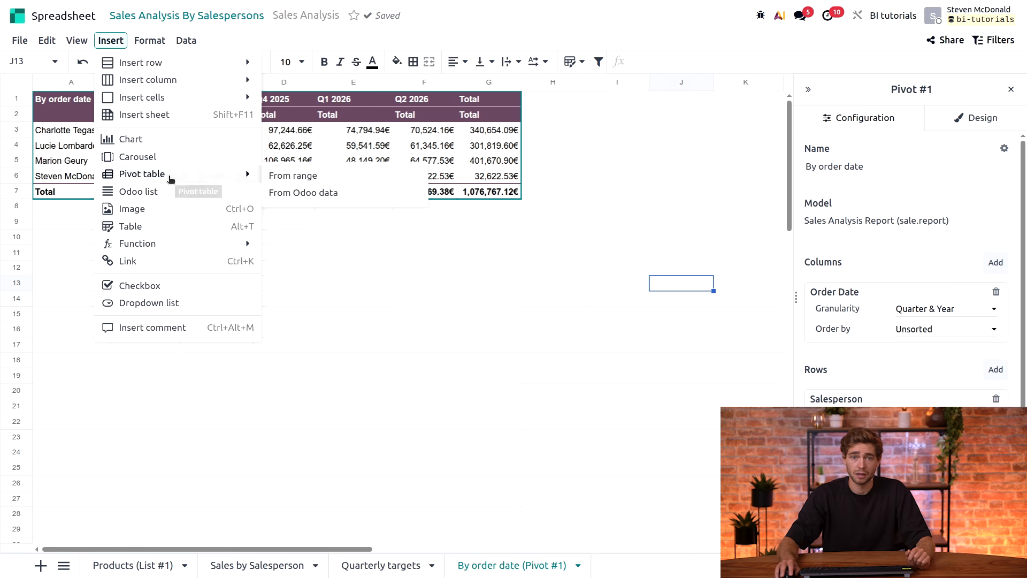
left_click(294, 199)
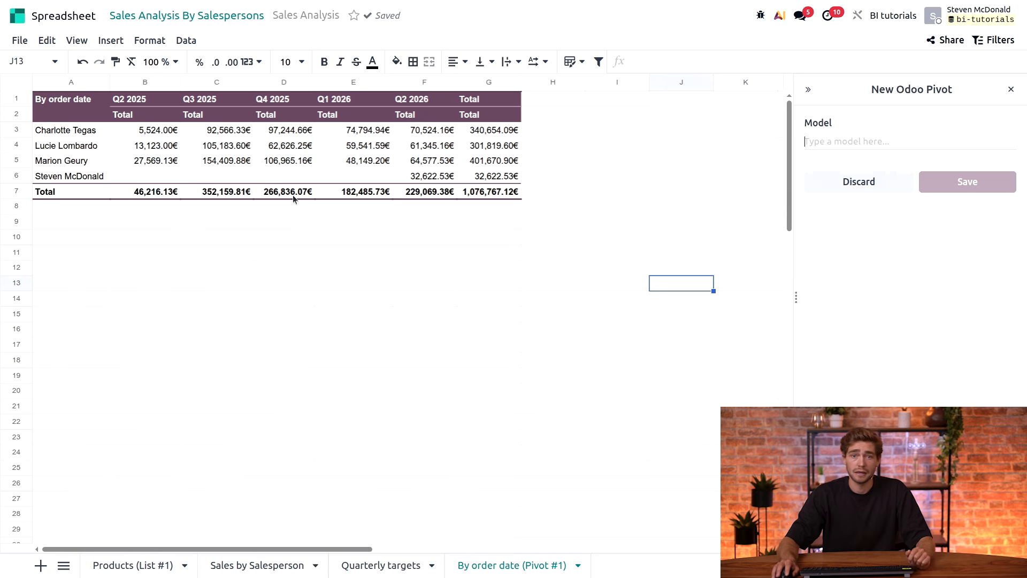
left_click(824, 142)
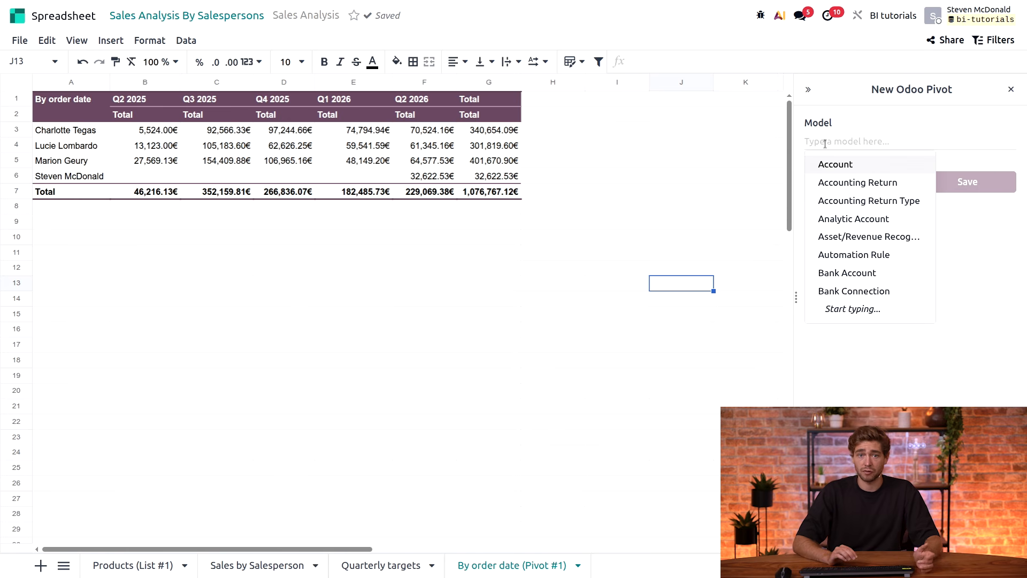
type("S")
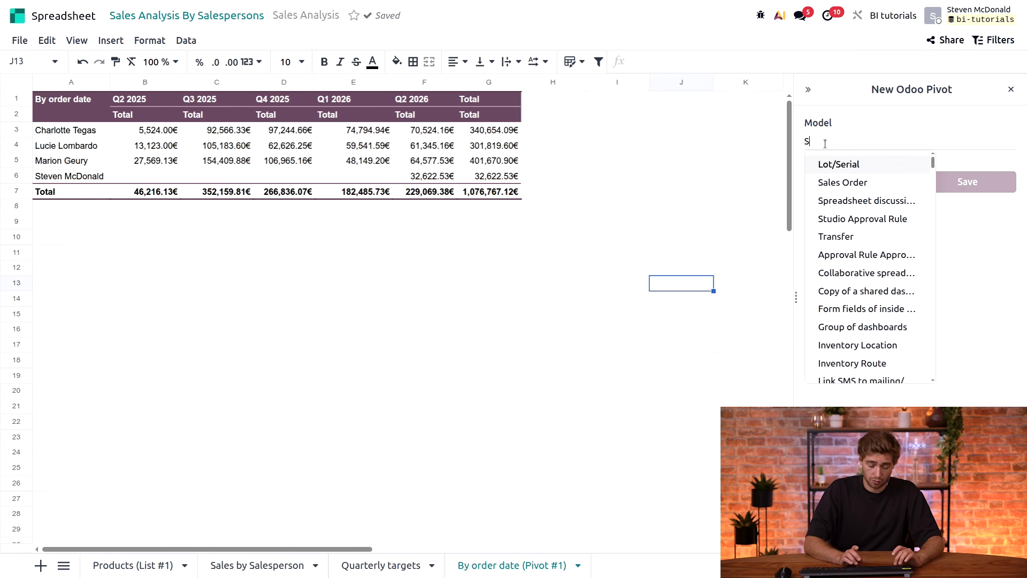
type("ales Ord")
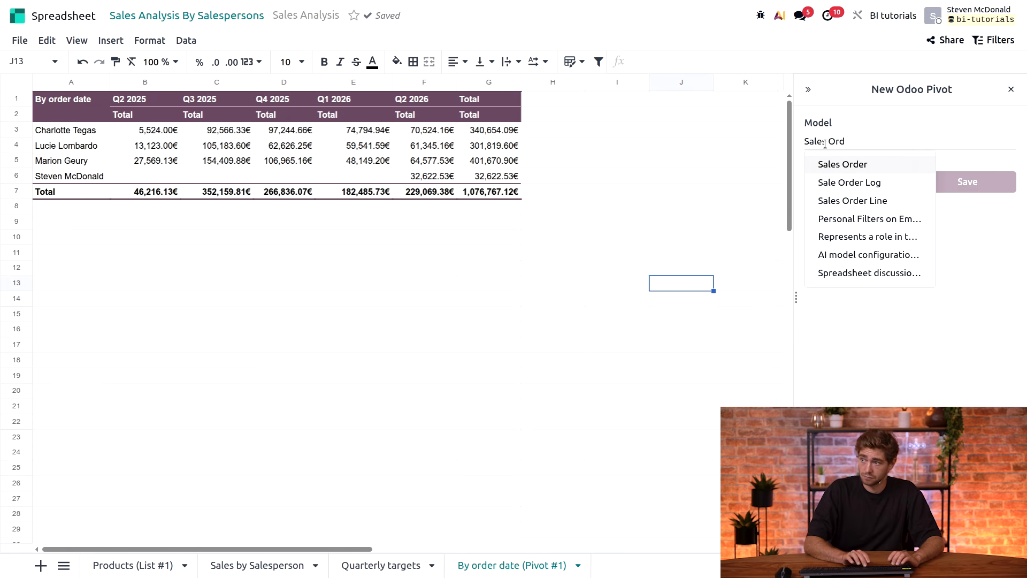
left_click(843, 201)
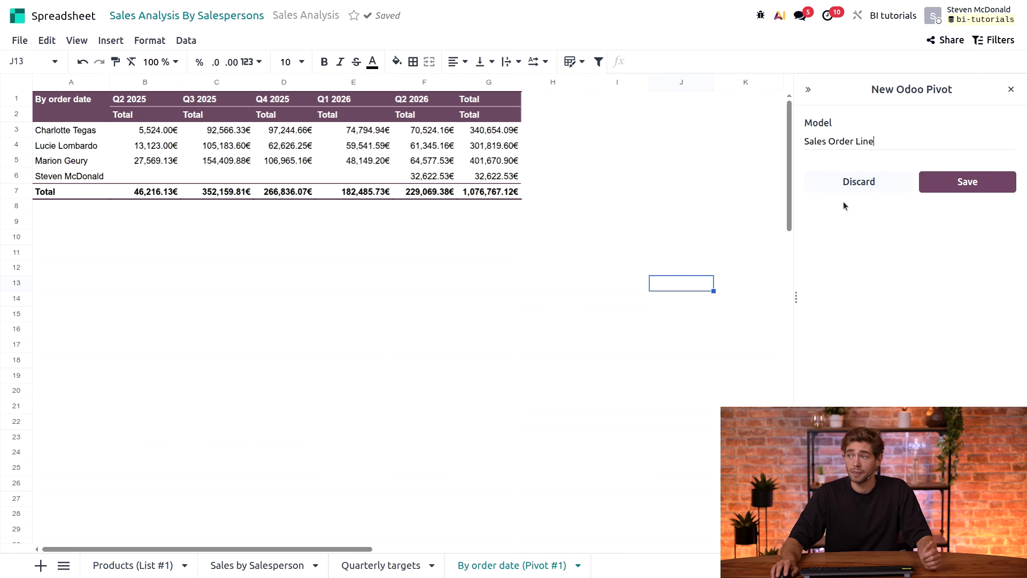
left_click(966, 184)
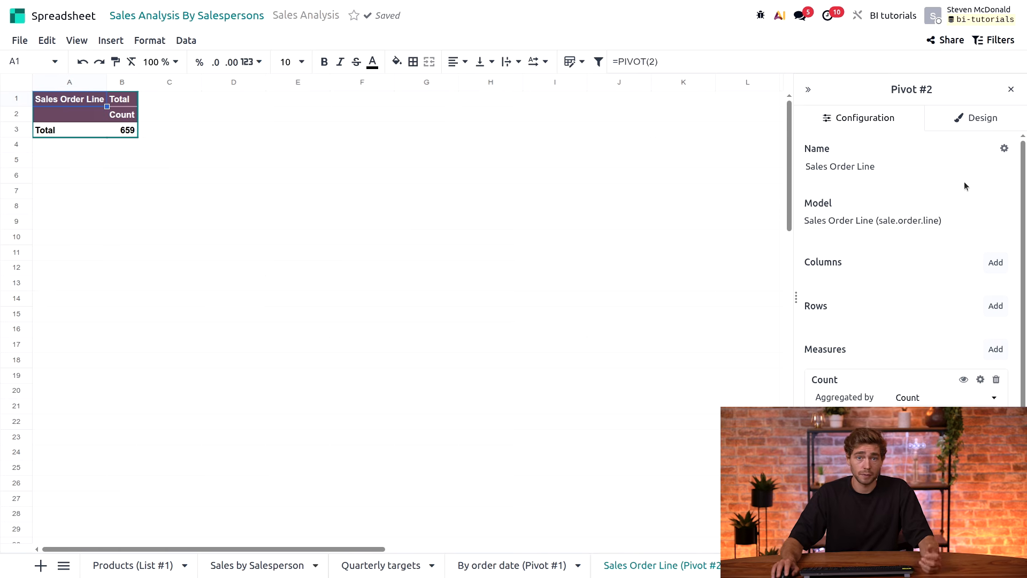